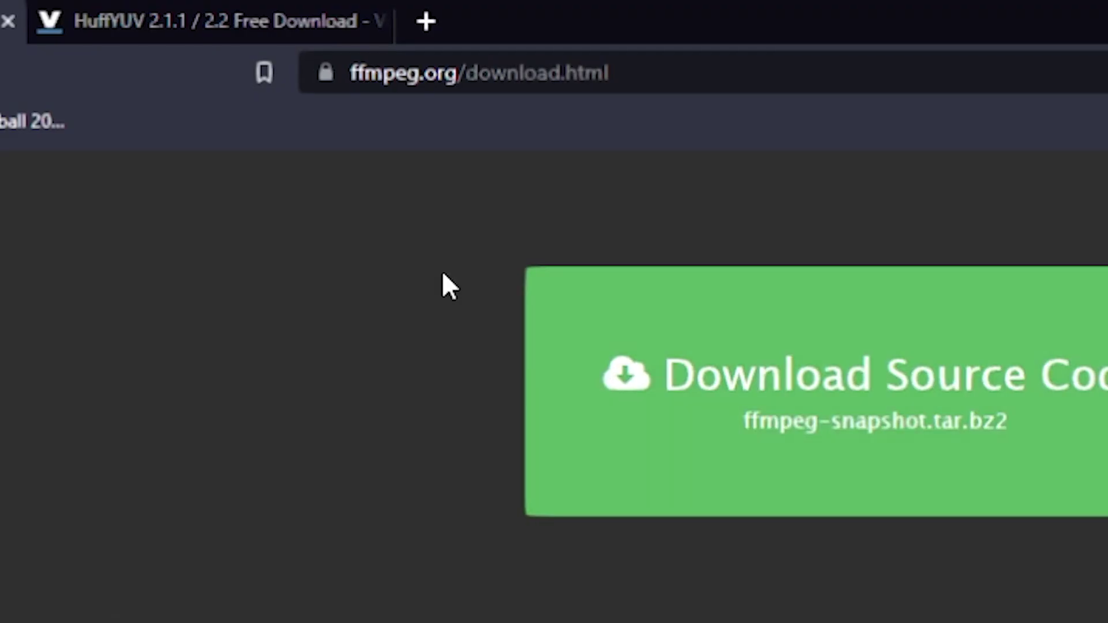
Go from the FFmpeg site's Windows download options to the gyan.dev Windows builds page
scroll(443, 284, "up", 2)
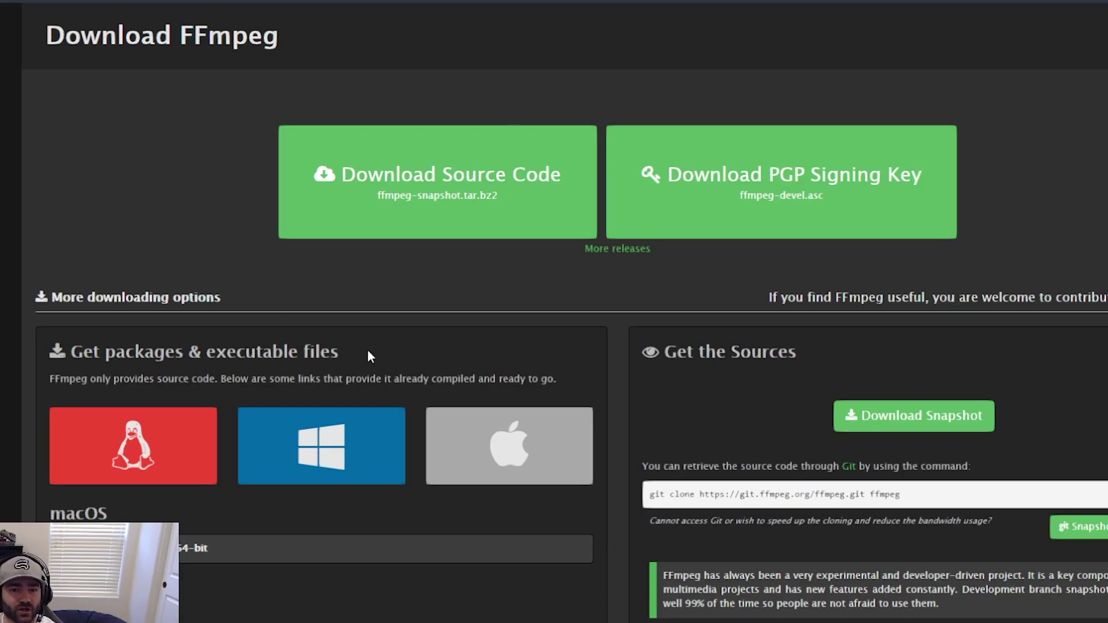
scroll(347, 350, "down", 1)
left_click(278, 349)
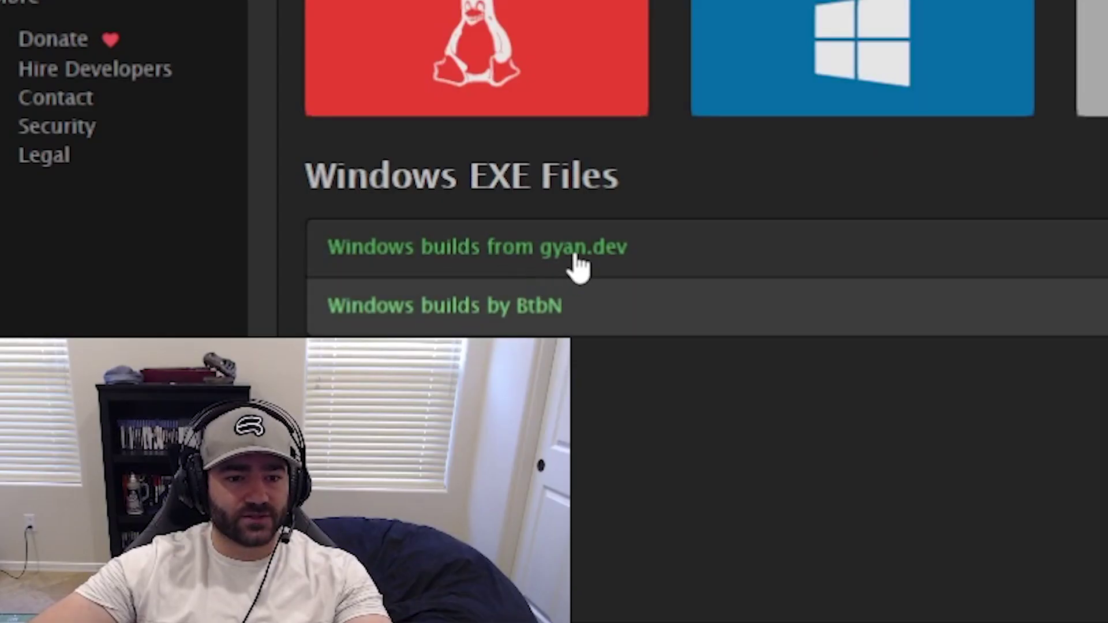
left_click(606, 255)
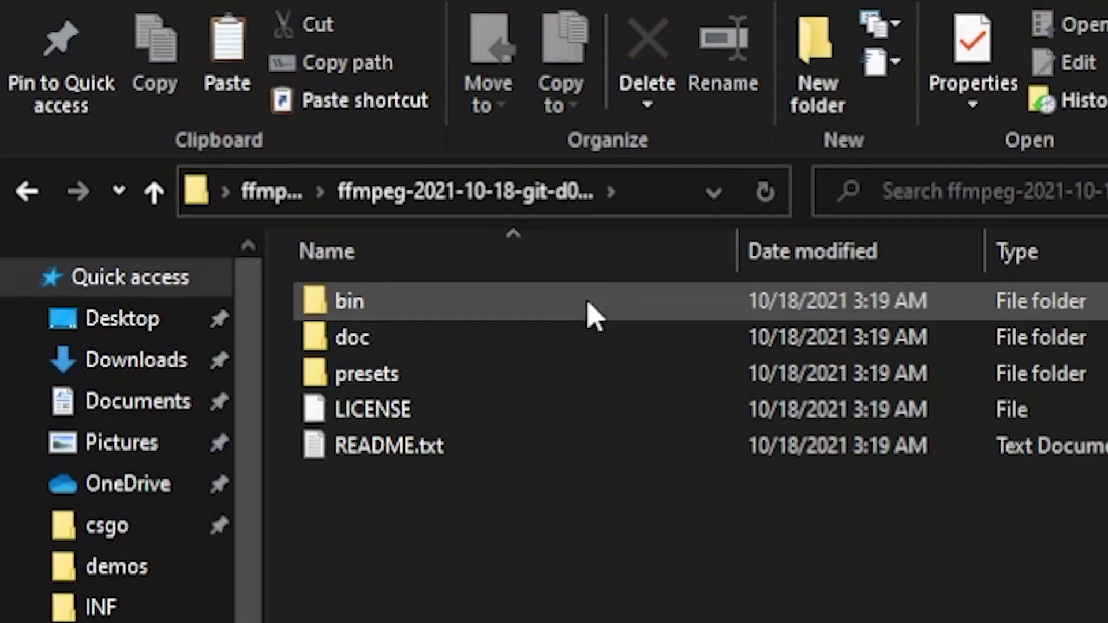
Copy the bin folder from the extracted ffmpeg-2021-10-18 build folder
left_click(479, 314)
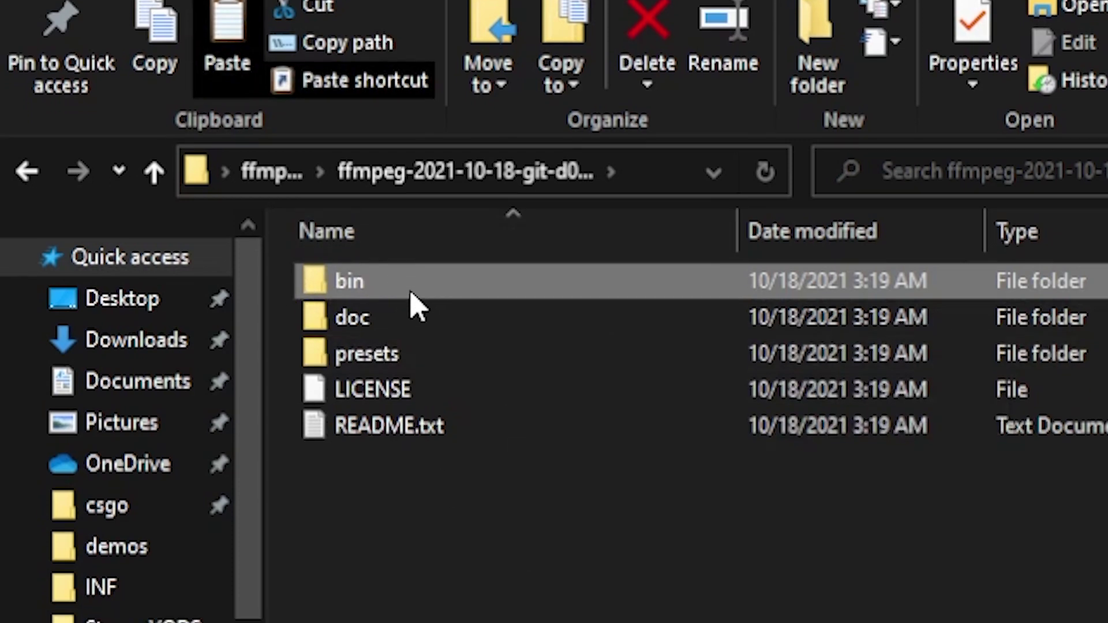
right_click(413, 305)
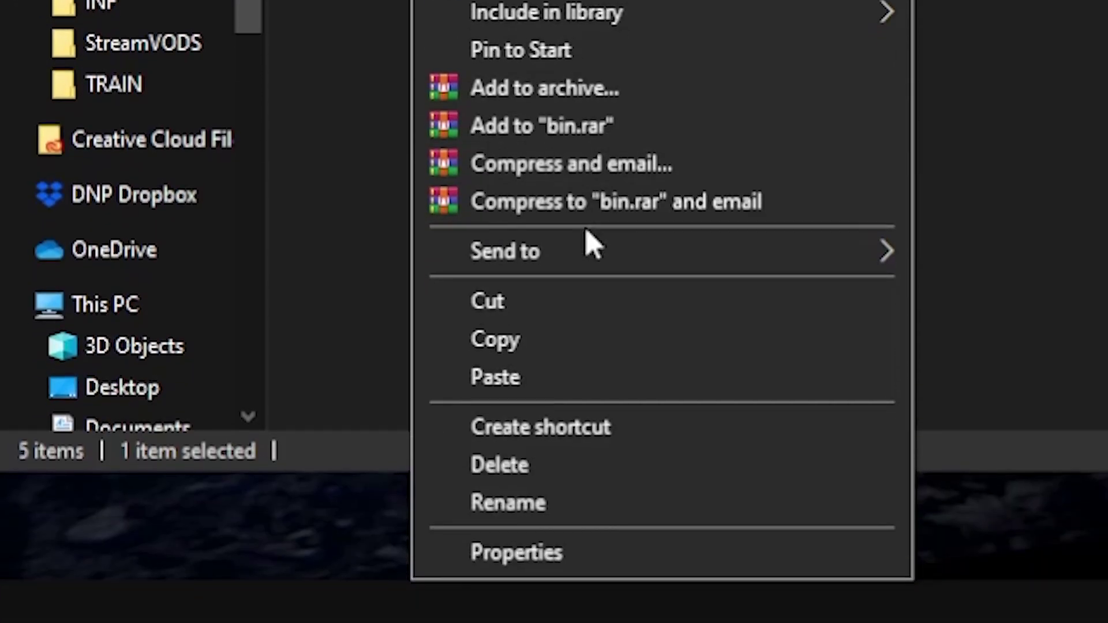
left_click(557, 620)
left_click(613, 209)
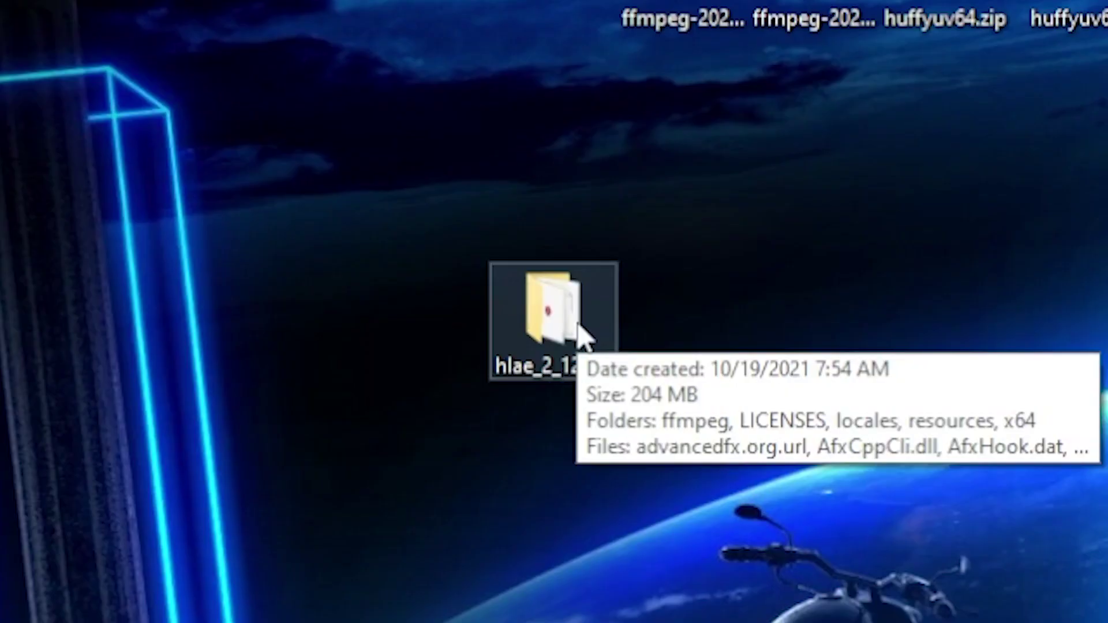
Paste bin into hlae_2_121_1\ffmpeg, replacing existing files, then open bin to verify it
double_click(561, 317)
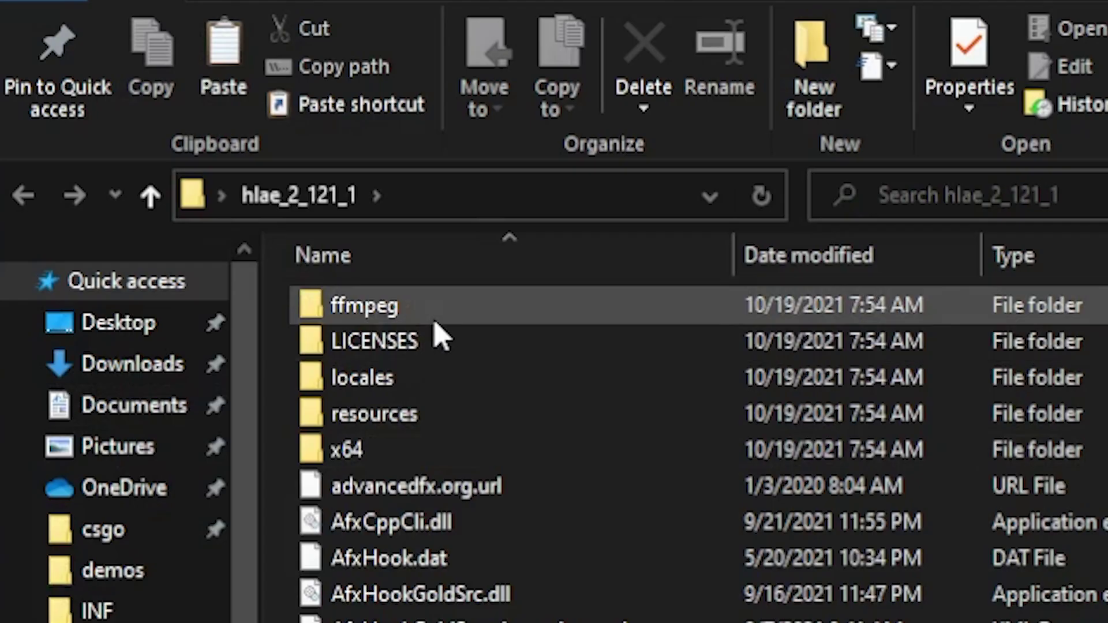
double_click(365, 306)
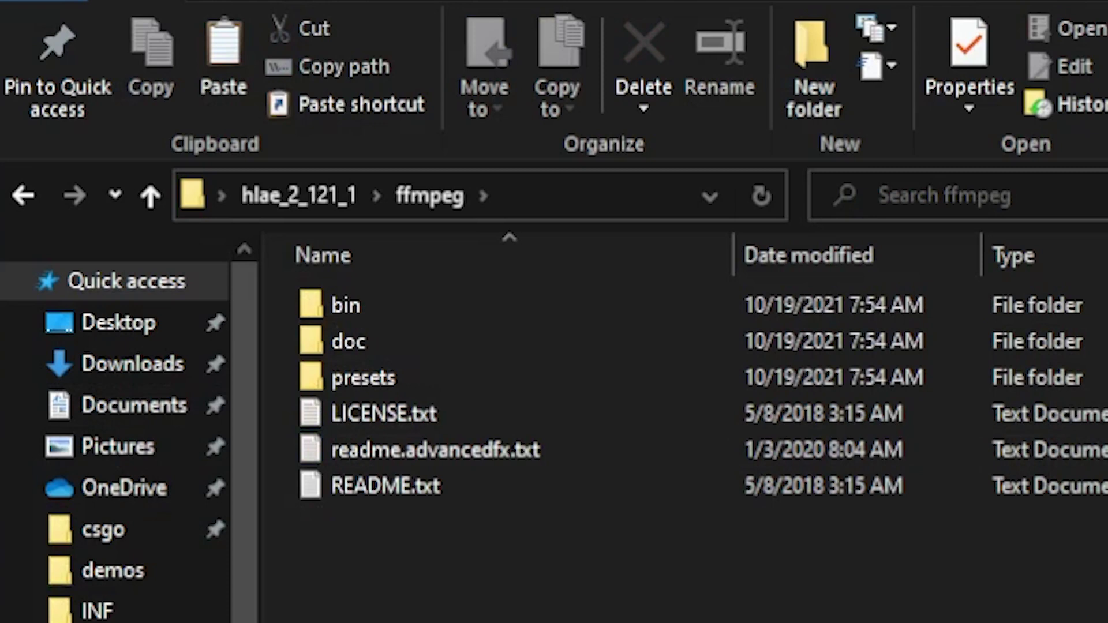
key("ctrl+v")
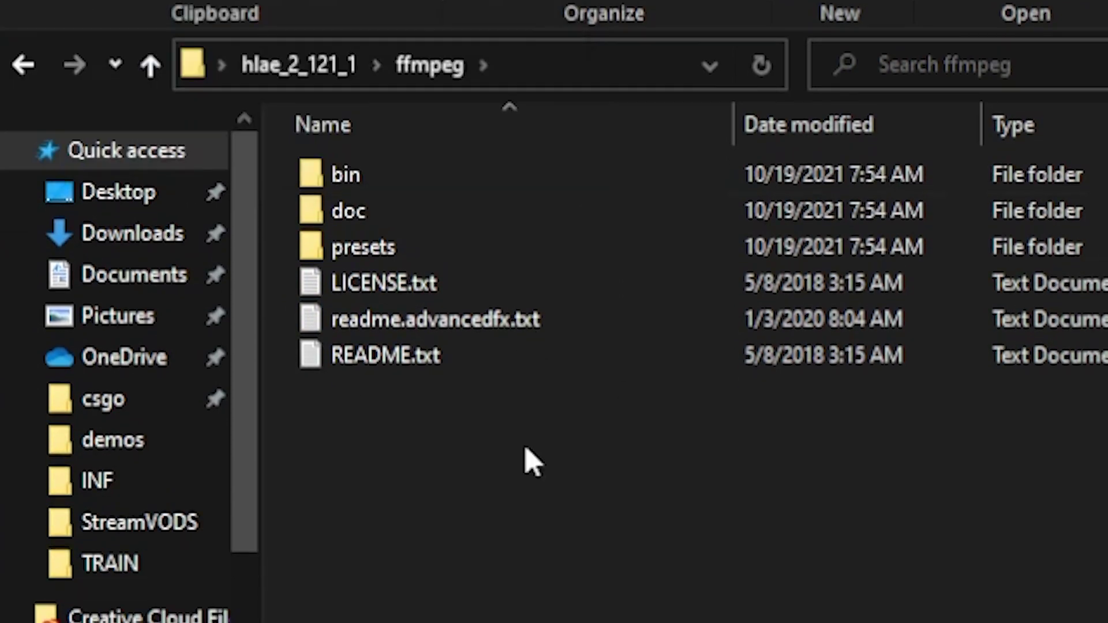
right_click(527, 145)
left_click(664, 316)
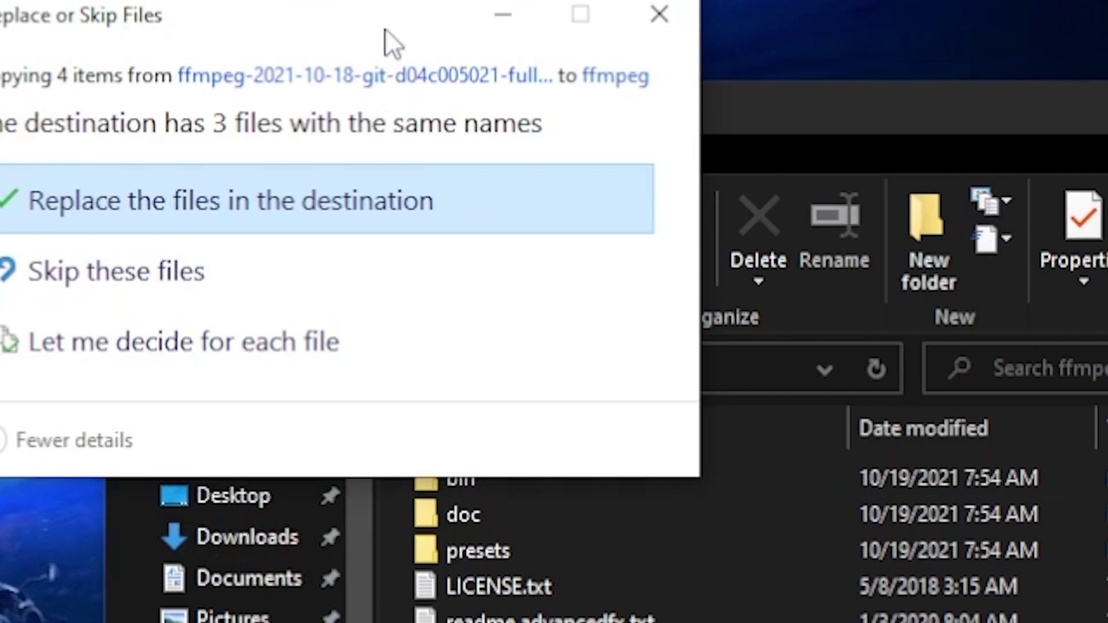
left_click_drag(385, 28, 671, 108)
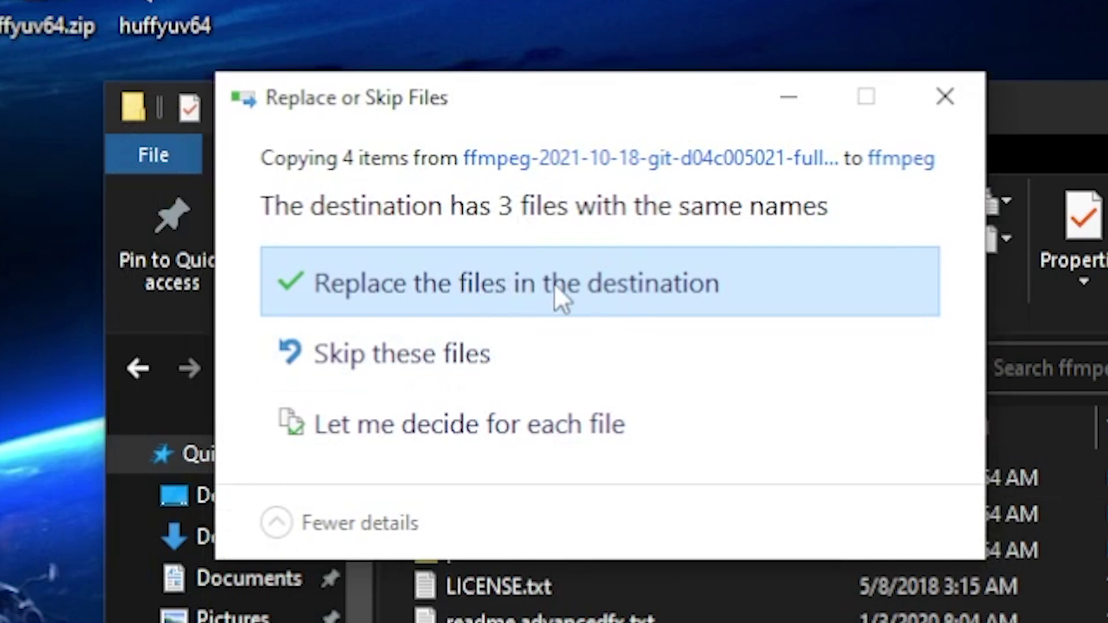
left_click(387, 352)
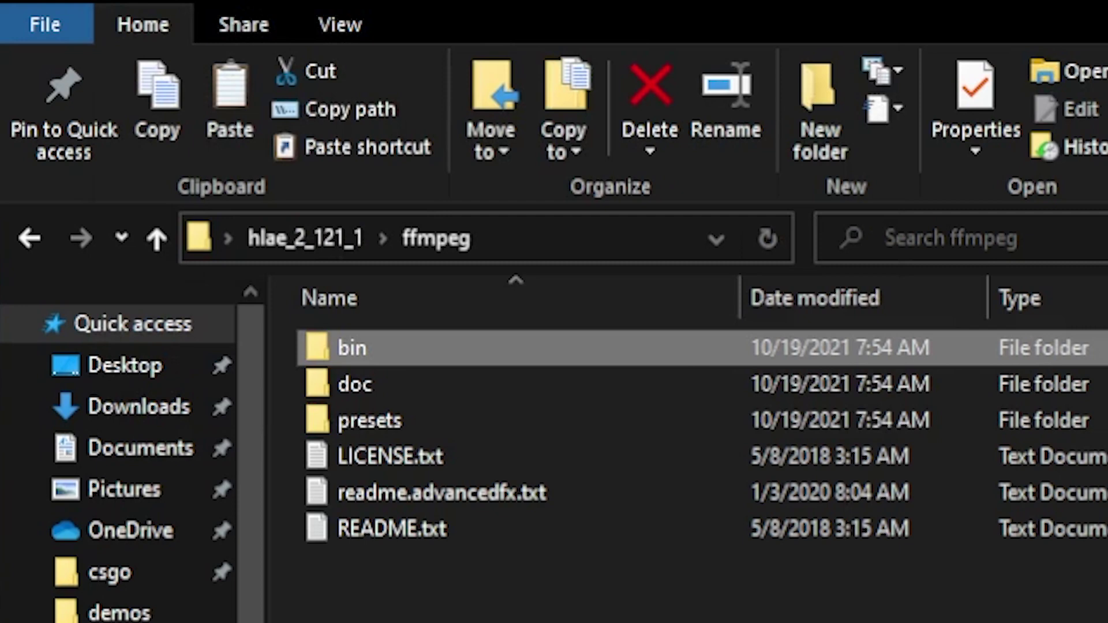
double_click(435, 353)
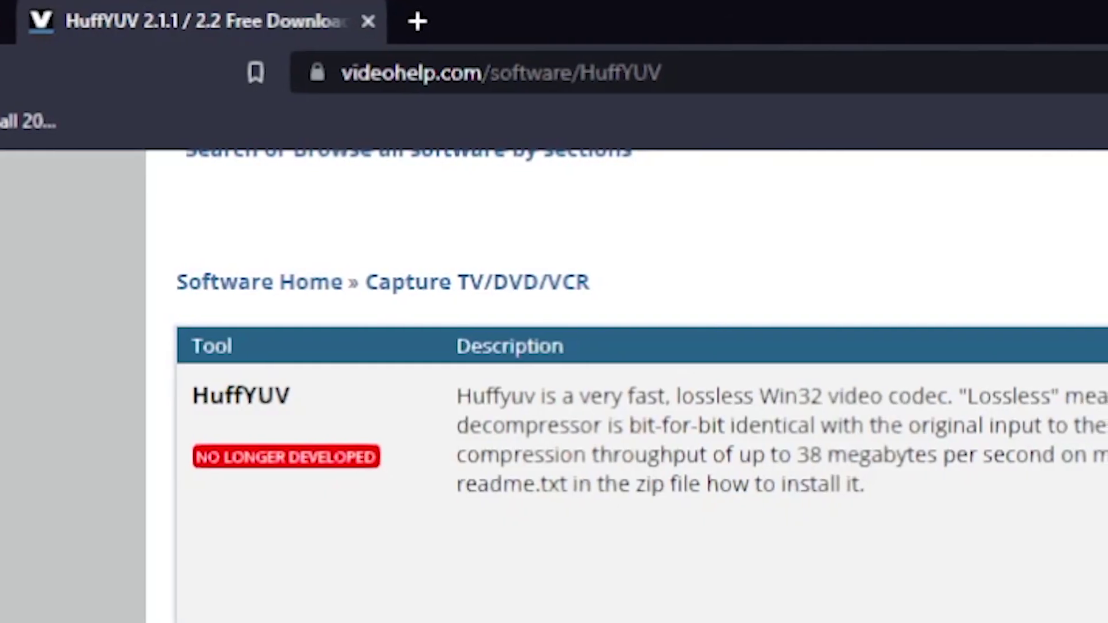
Scroll to HuffYUV's Download section and try the 64-bit 2.1.1 download, cancelling the save prompt
scroll(624, 387, "up", 5)
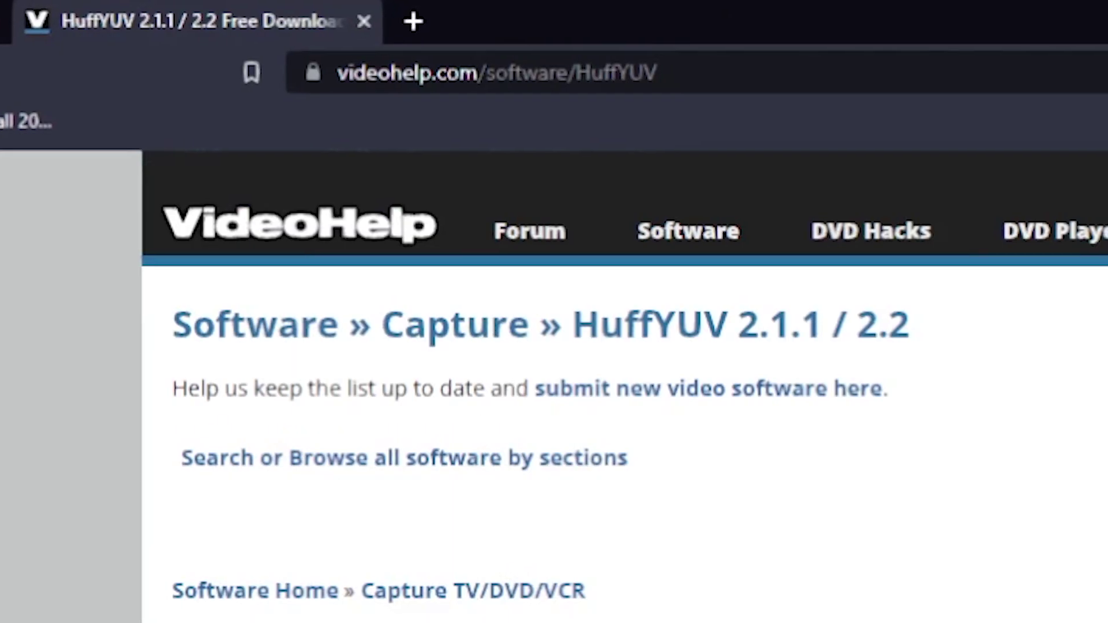
scroll(623, 387, "down", 3)
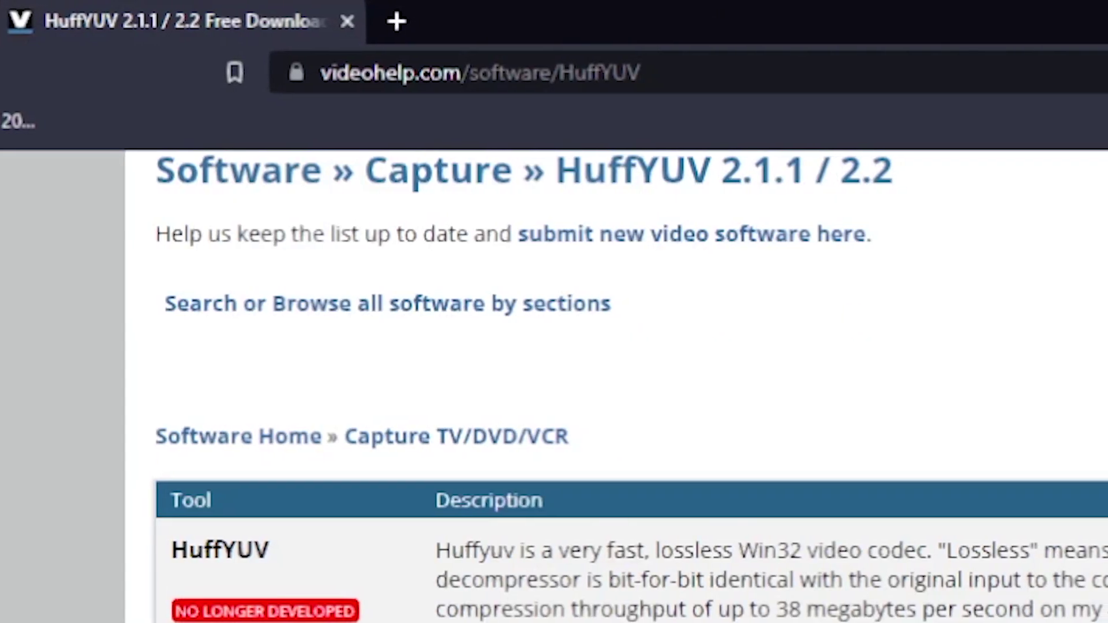
scroll(624, 386, "down", 3)
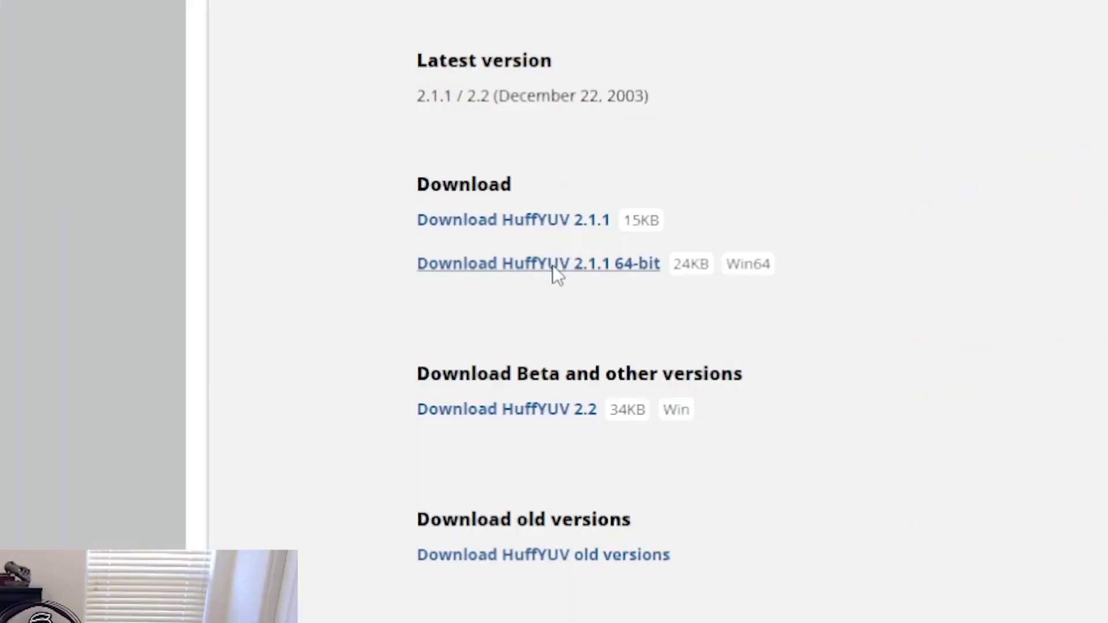
left_click(552, 265)
left_click(808, 109)
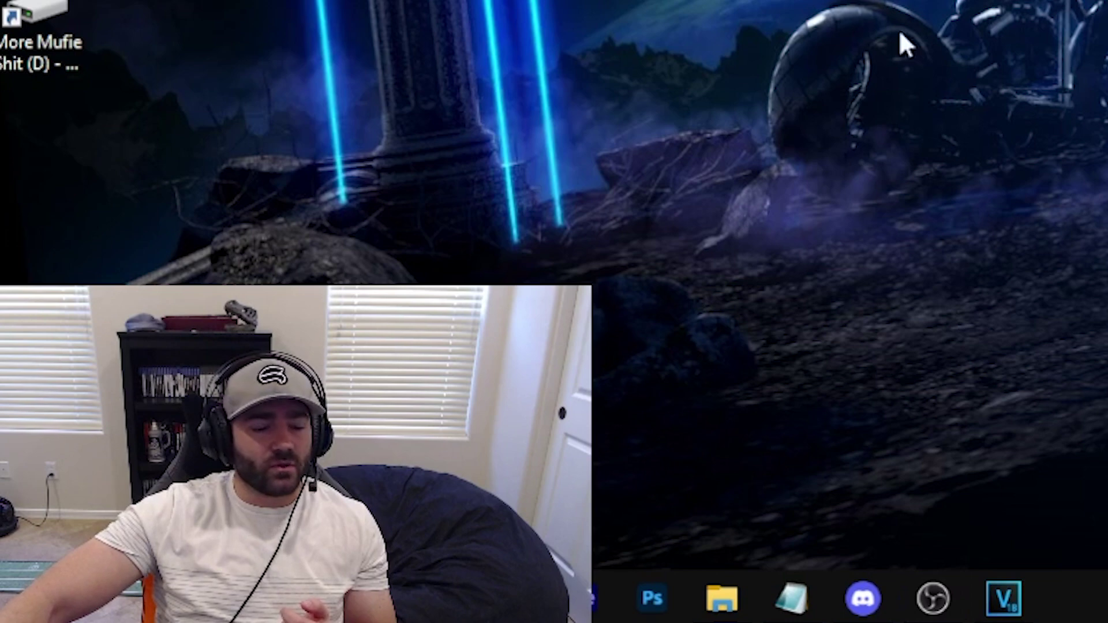
Browse File Explorer to the C:\Windows\SysWOW64 folder
key("super")
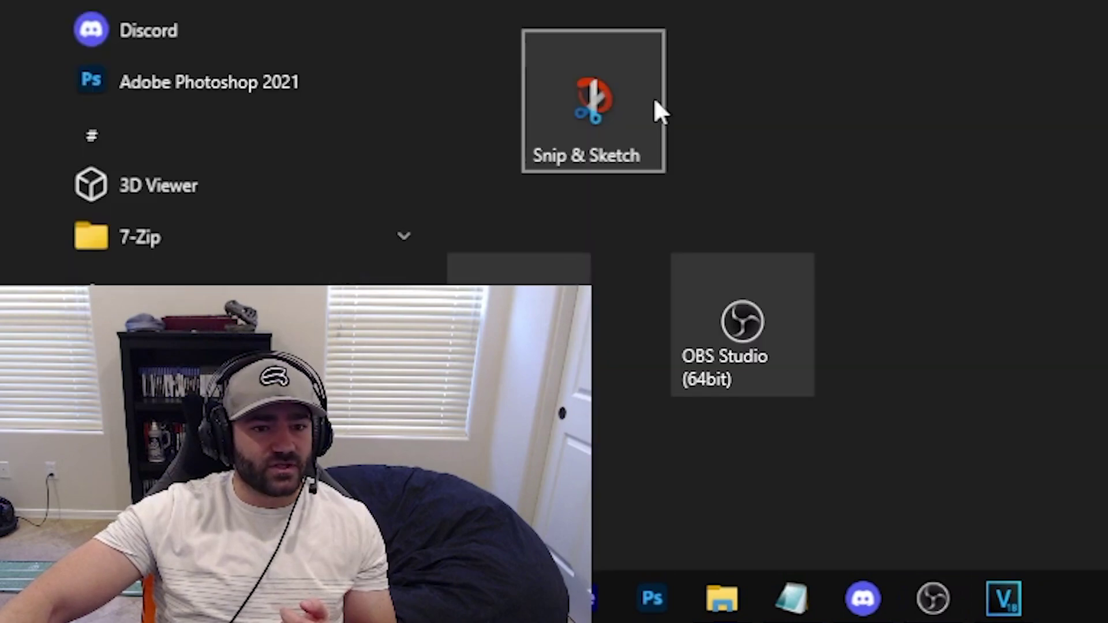
key("Escape")
left_click(722, 598)
left_click(594, 326)
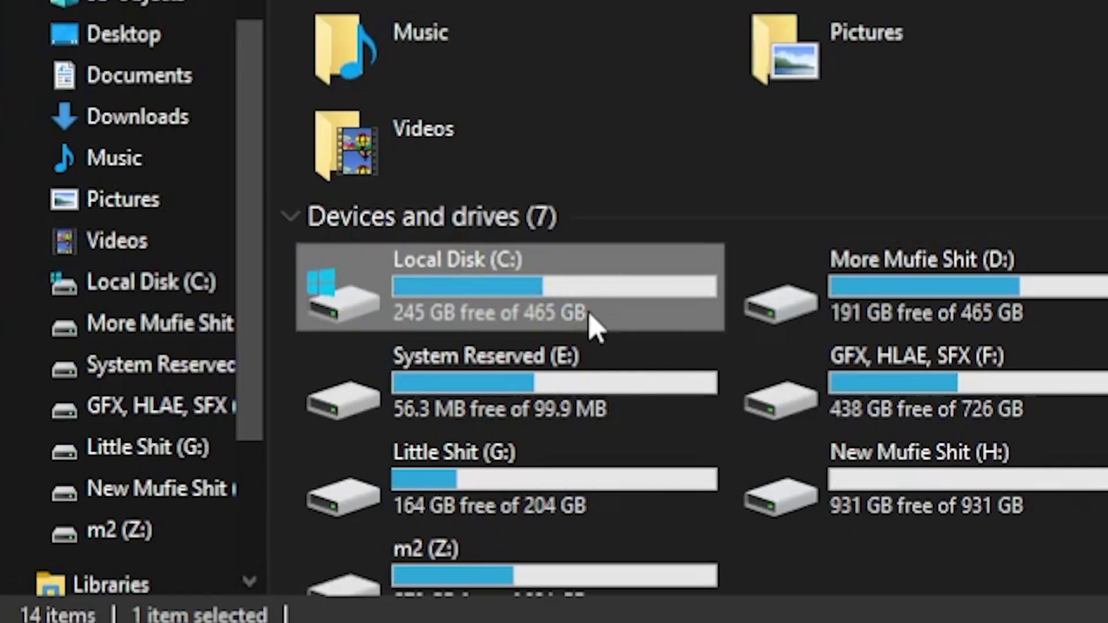
double_click(595, 326)
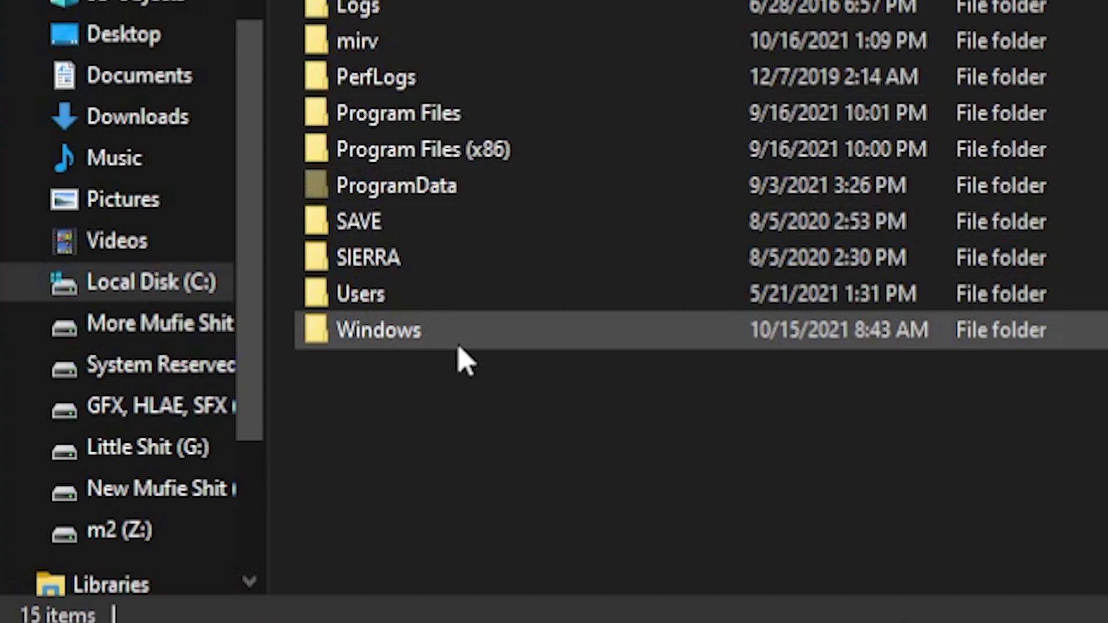
double_click(459, 345)
scroll(624, 138, "down", 2)
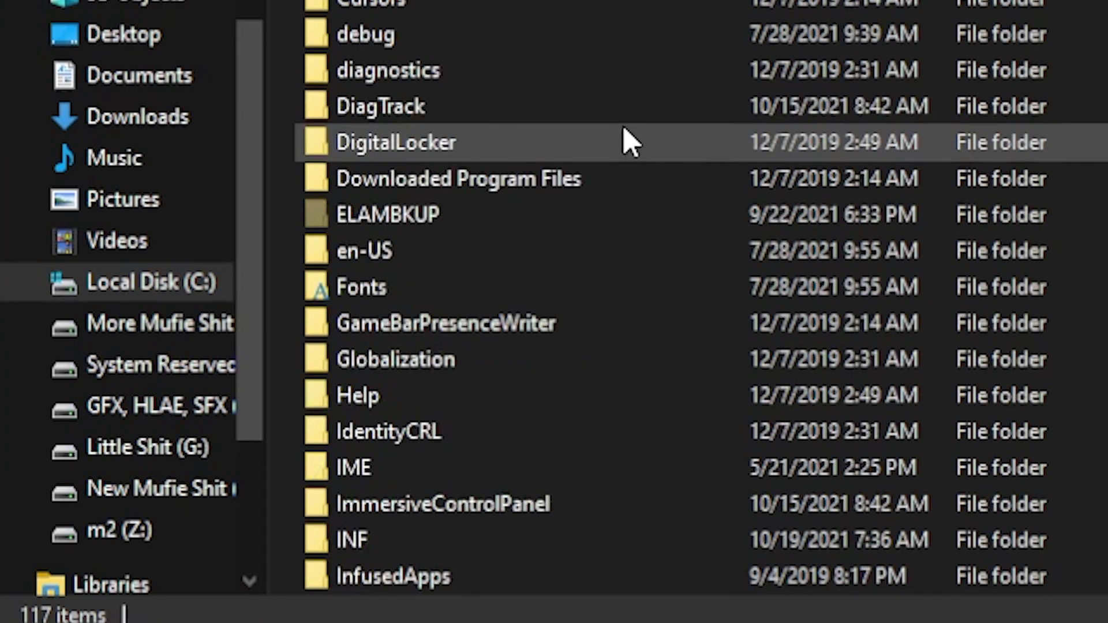
scroll(629, 141, "down", 15)
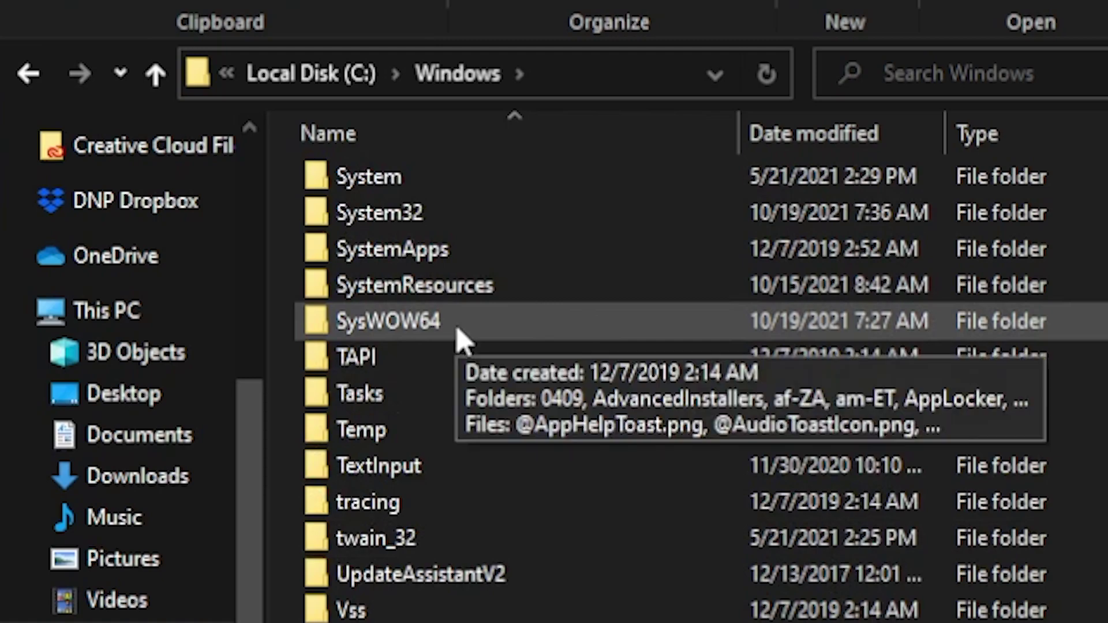
double_click(462, 340)
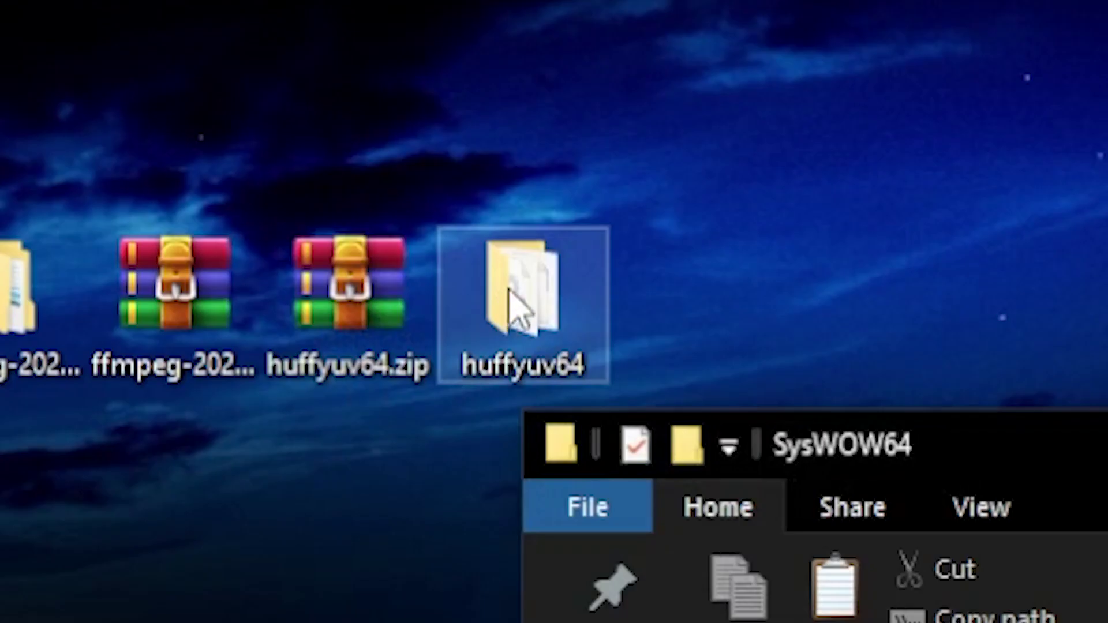
Put huffyuv.dll and huffyuv.inf into SysWOW64 and install the codec from huffyuv.inf
double_click(515, 303)
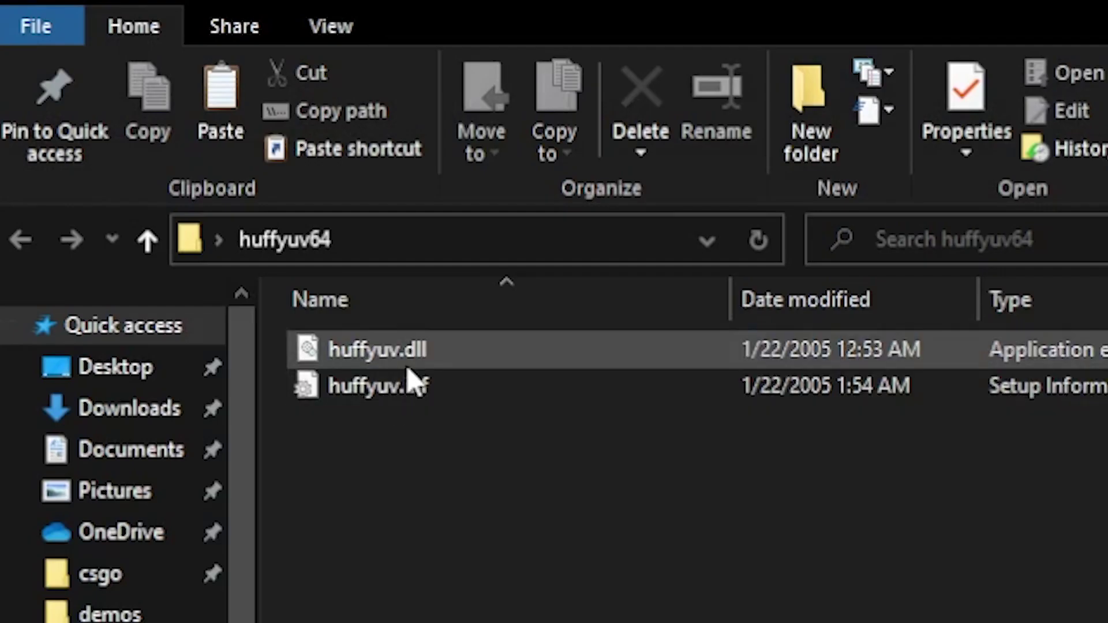
left_click(458, 400, "shift")
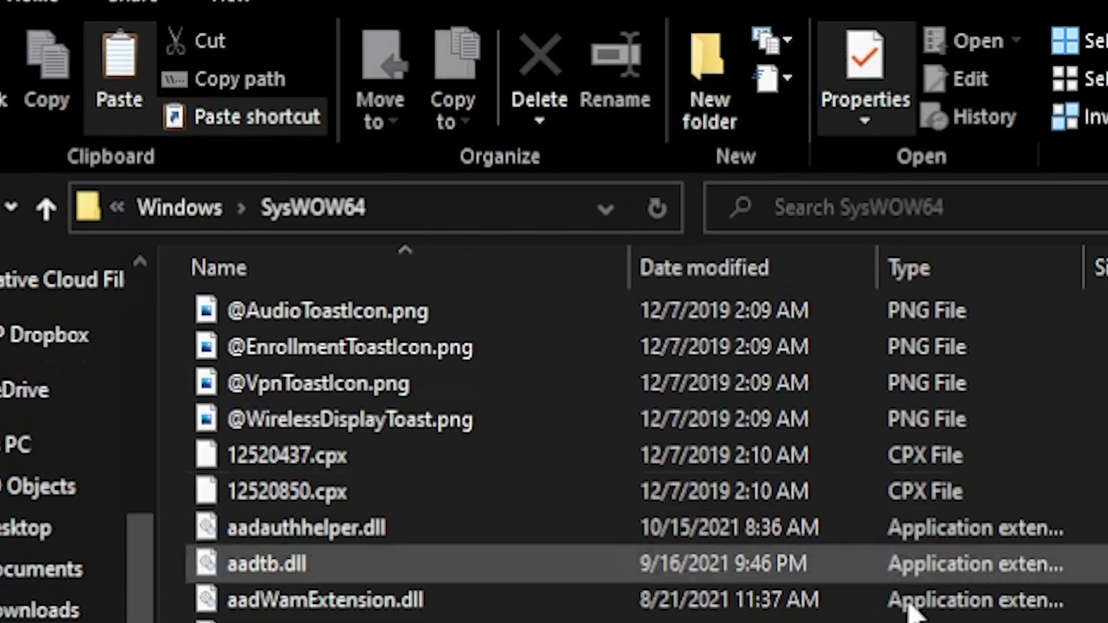
right_click(574, 469)
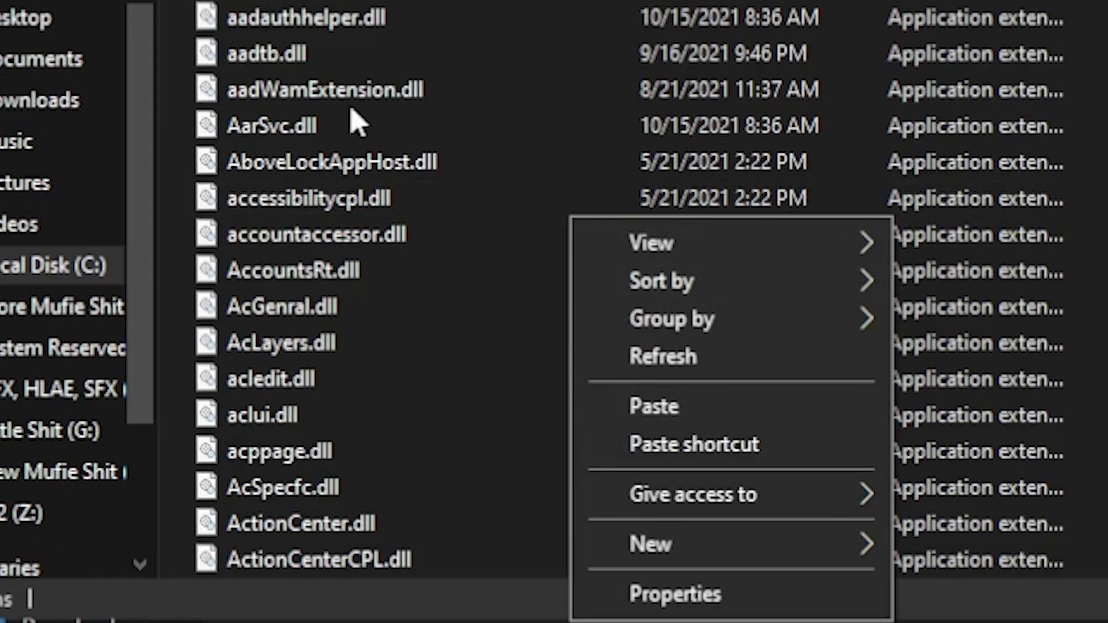
left_click(354, 98)
scroll(802, 196, "down", 3)
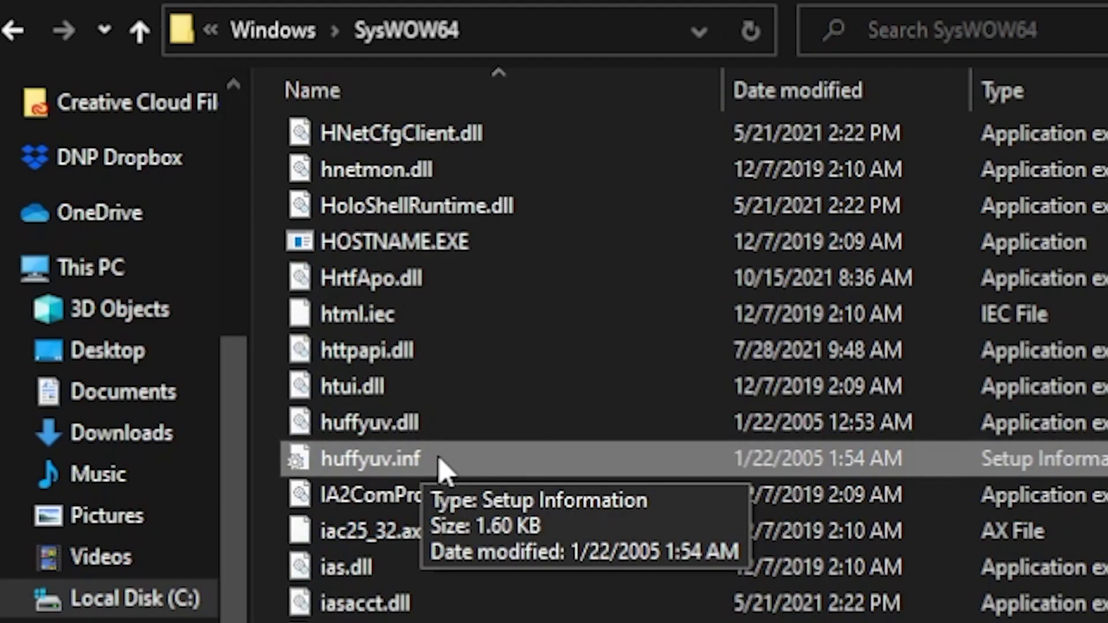
right_click(439, 462)
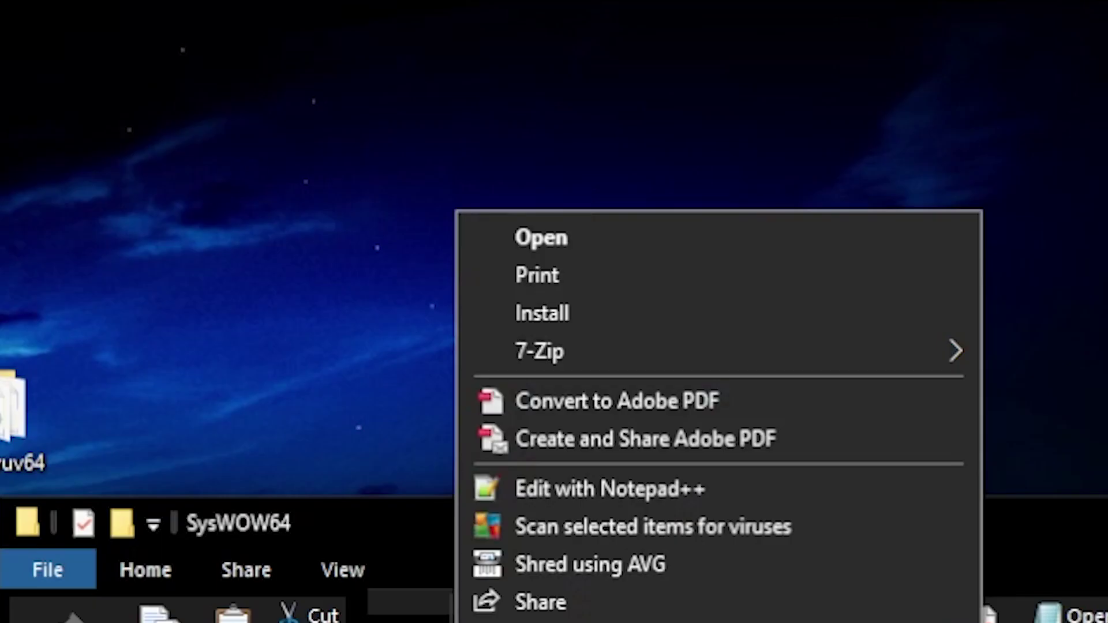
left_click(563, 316)
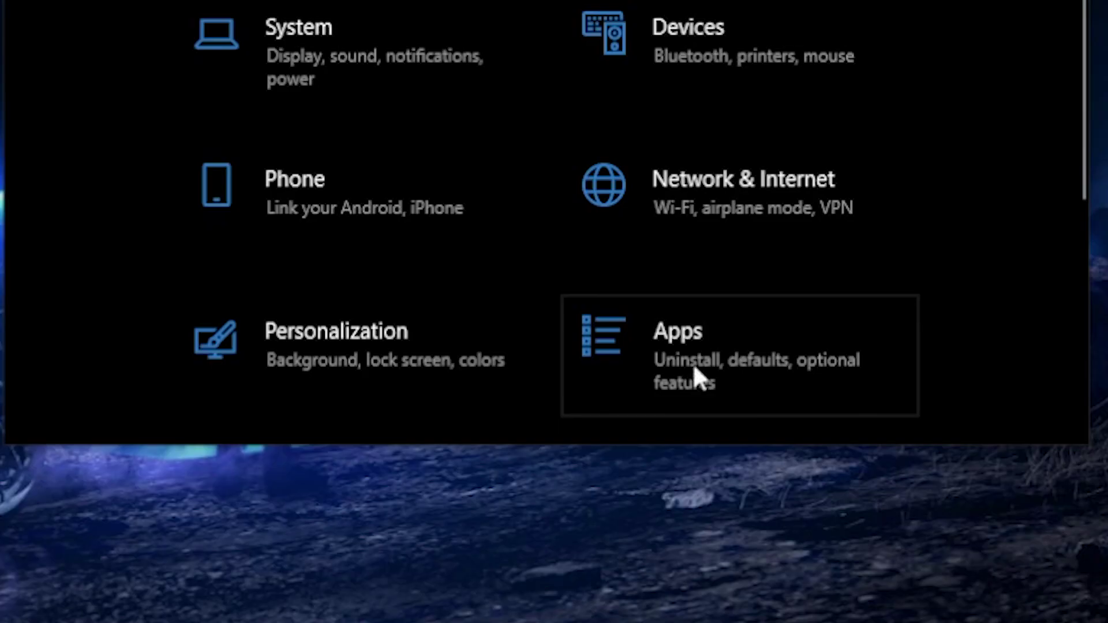
Find and select the Huffyuv AVI lossless video codec entry in Apps & features
left_click(805, 361)
scroll(883, 322, "down", 5)
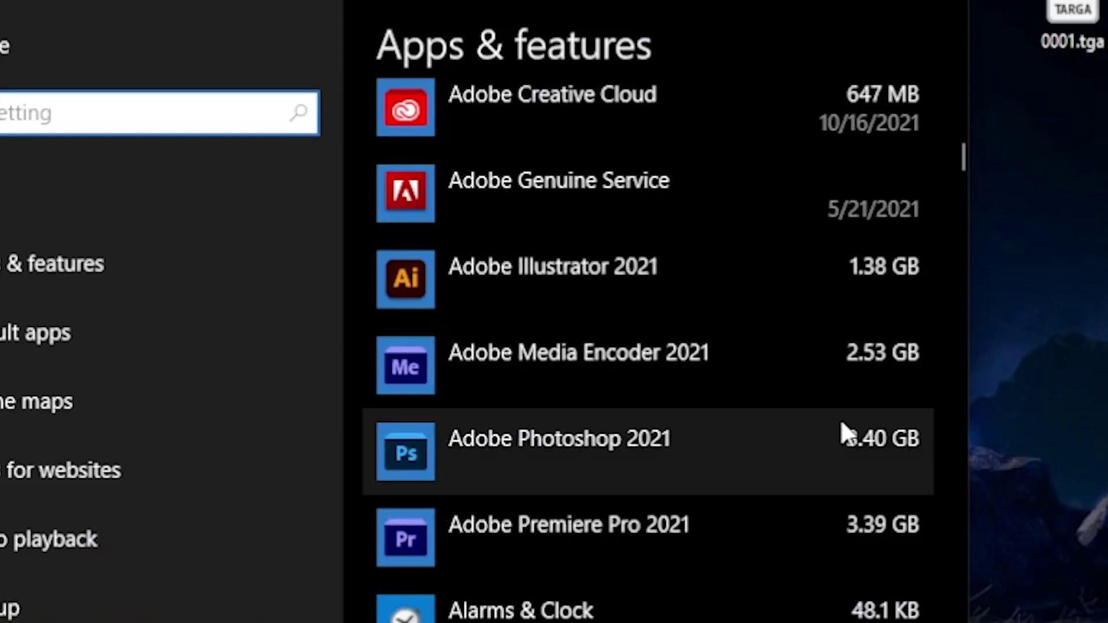
scroll(842, 424, "down", 15)
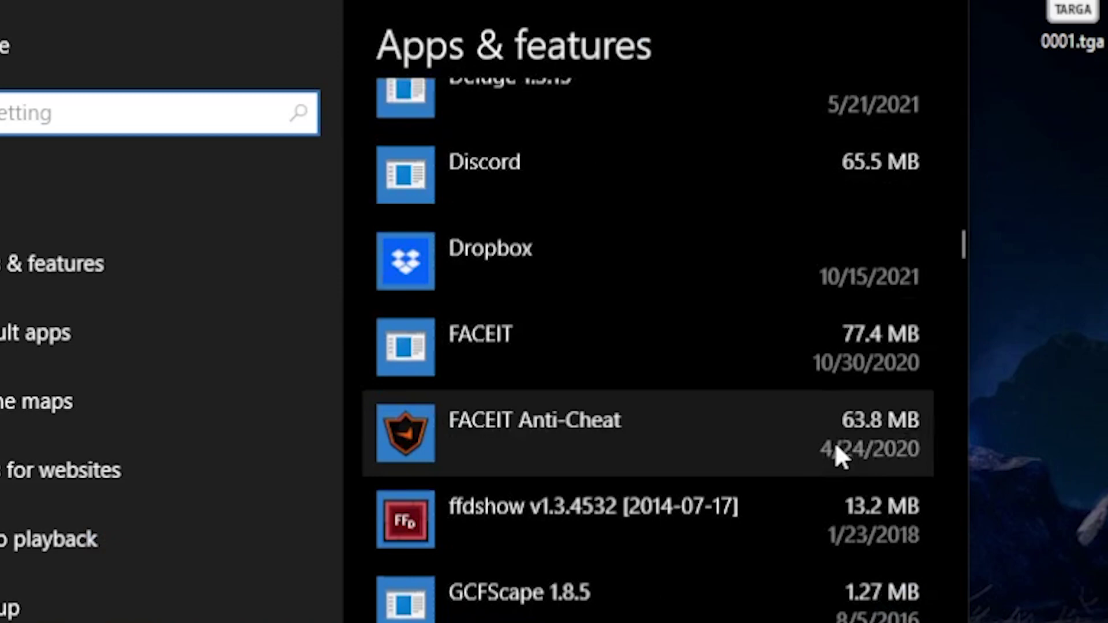
scroll(818, 446, "down", 3)
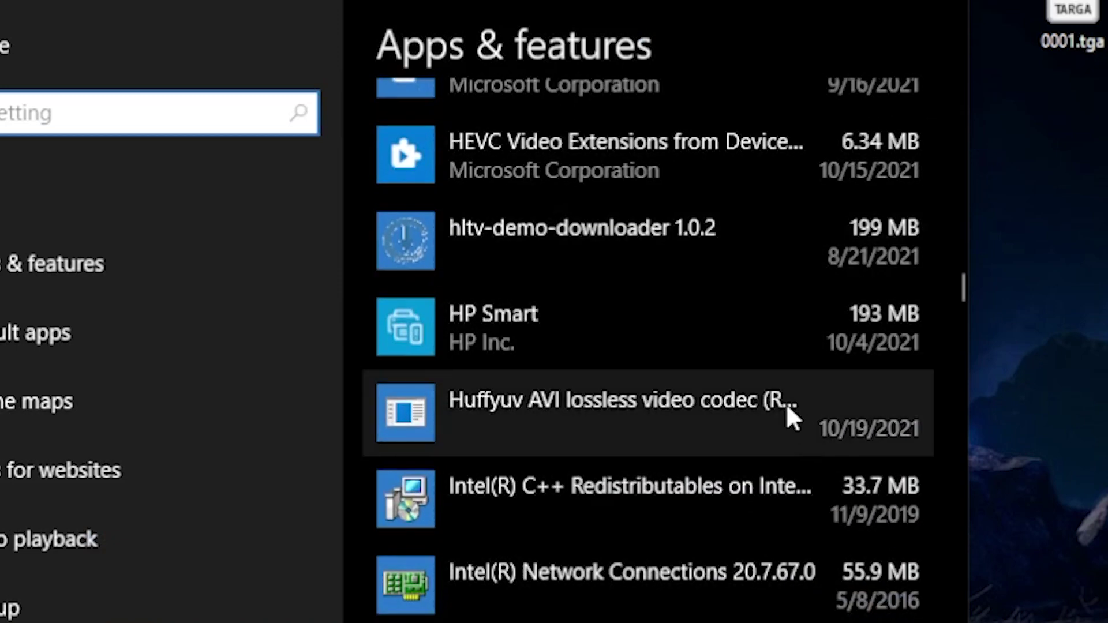
left_click(654, 417)
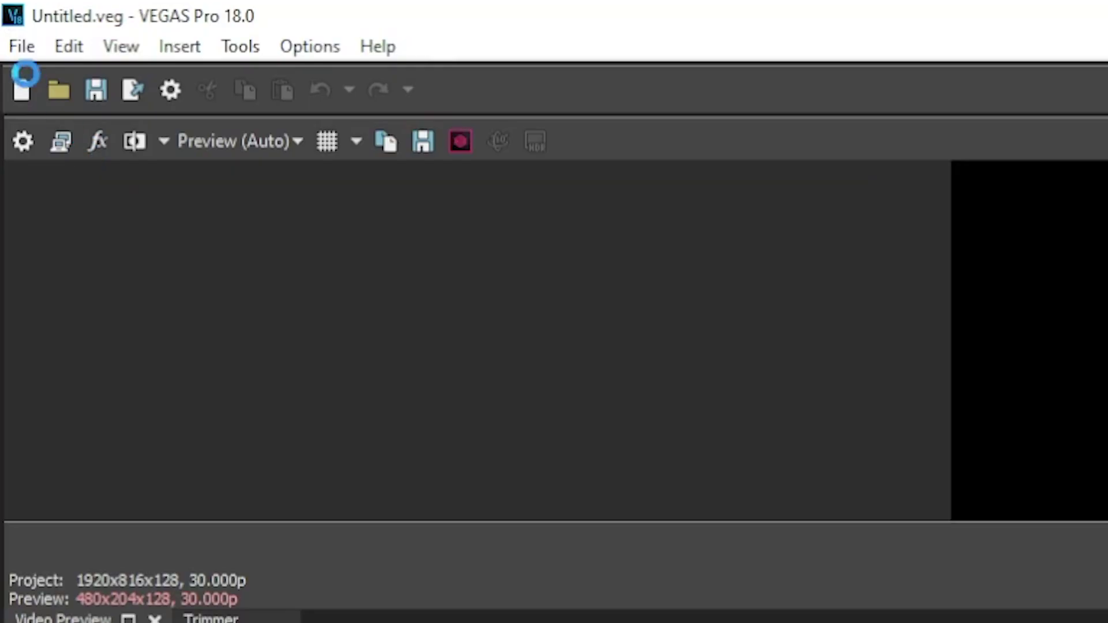
In Render As, choose Video for Windows, customize the beta60 template, and list its video codecs
left_click(23, 46)
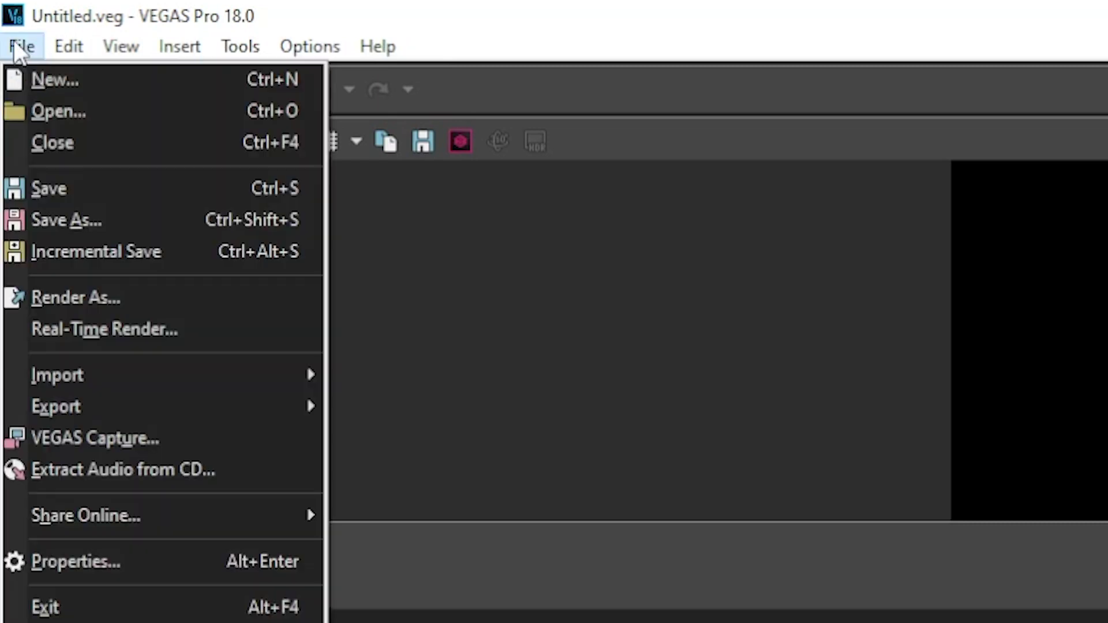
left_click(99, 291)
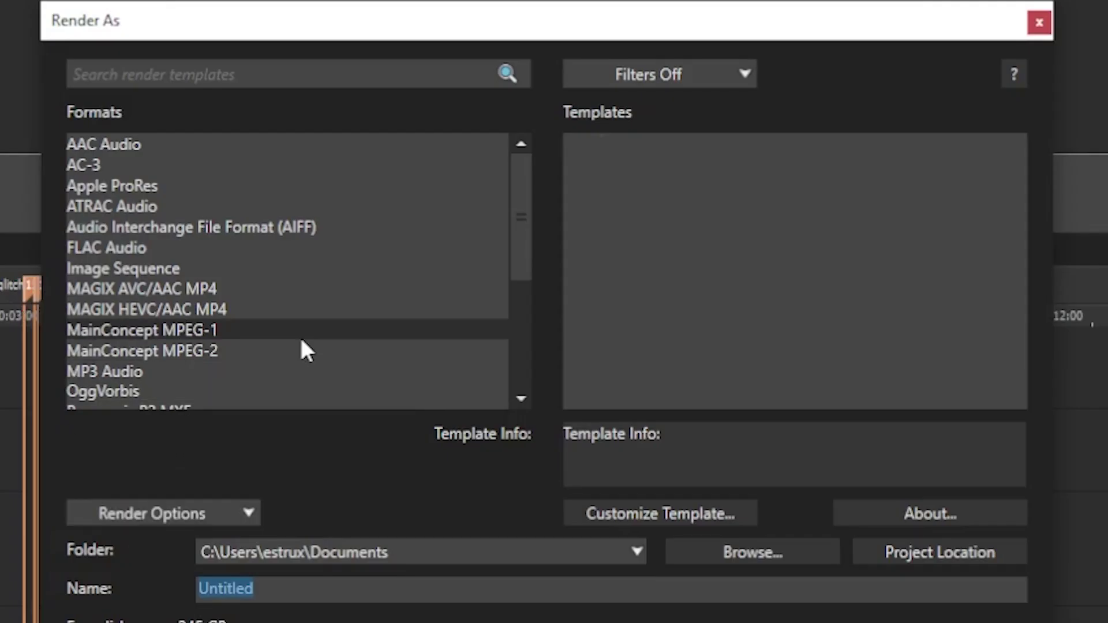
left_click(299, 332)
scroll(404, 375, "down", 4)
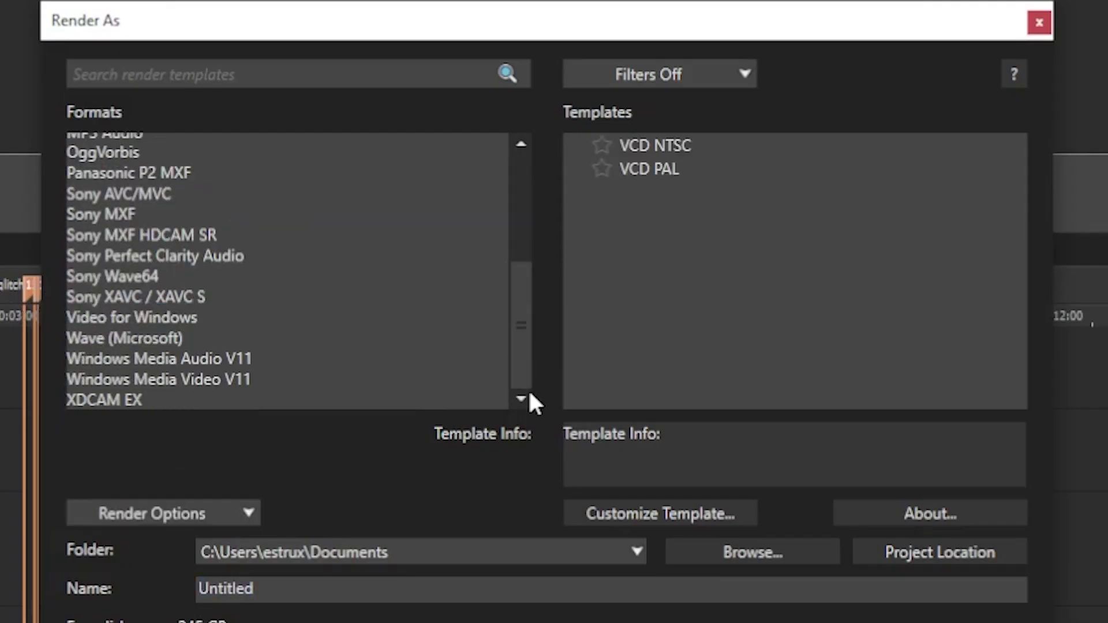
left_click(245, 338)
left_click(254, 297)
left_click(255, 318)
scroll(766, 335, "down", 2)
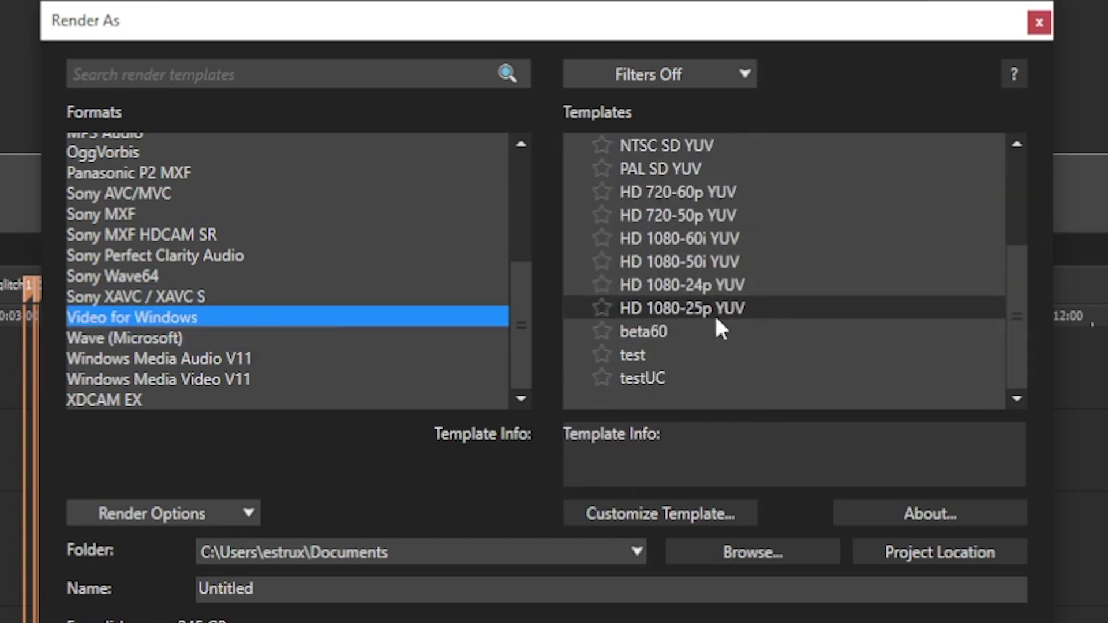
left_click(716, 332)
left_click(726, 505)
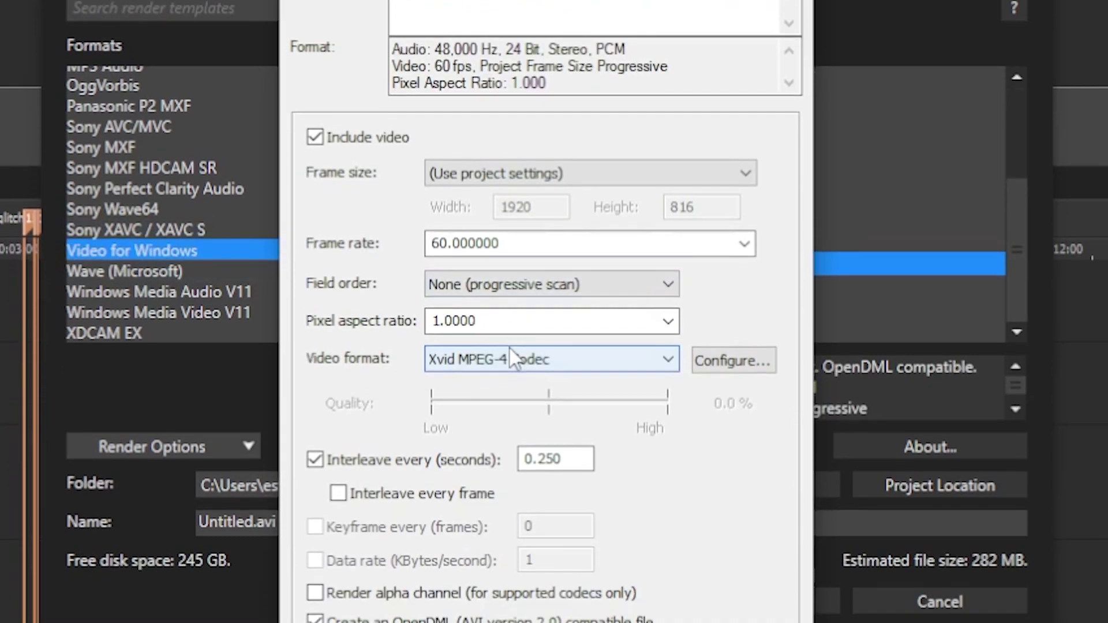
left_click(520, 426)
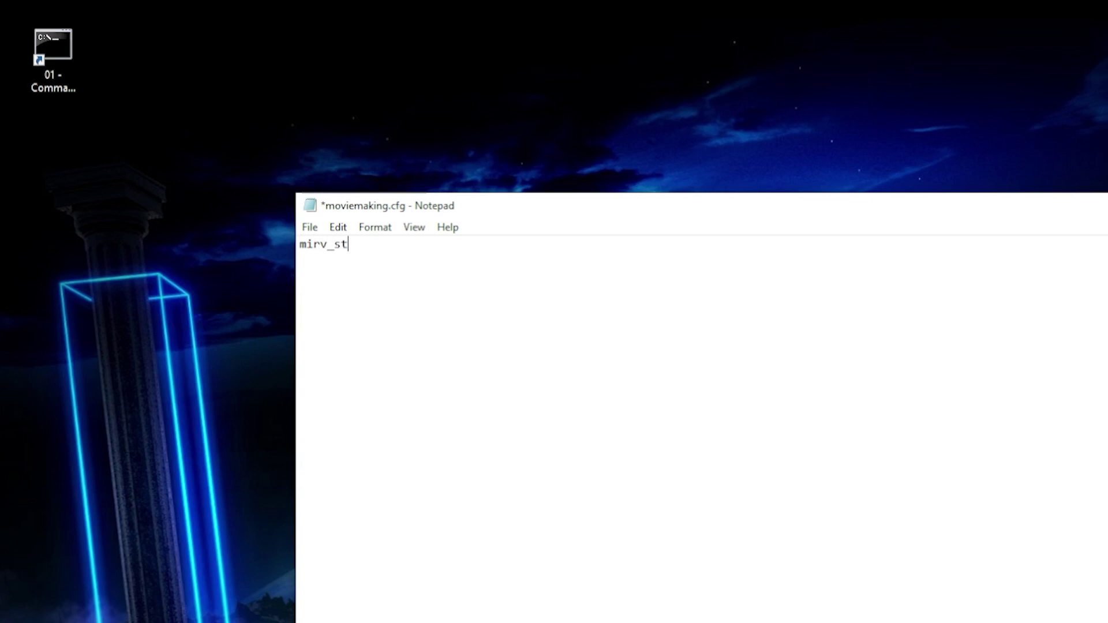
Type mirv_streams record name "c:\mirv as the first line of moviemaking.cfg
type("ms record name \"c:\\")
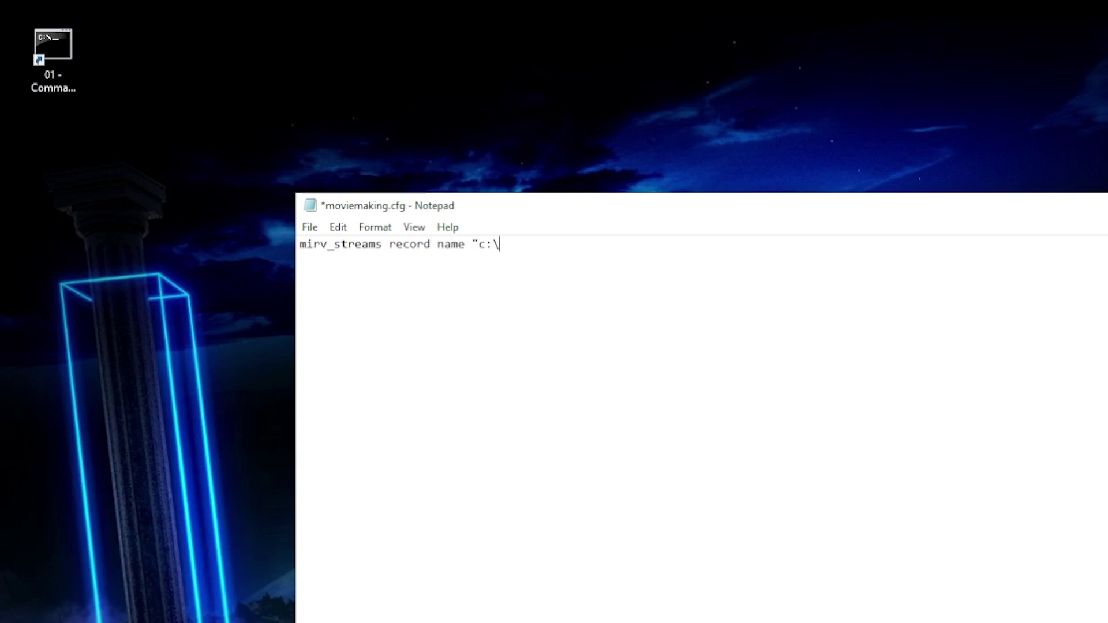
type("mirv")
Type line 2: mirv_streams settings add ffmpeg mm "-vcodec huffyuv -acodec none, fixing typos
type("mirv_streams sett")
type("ings")
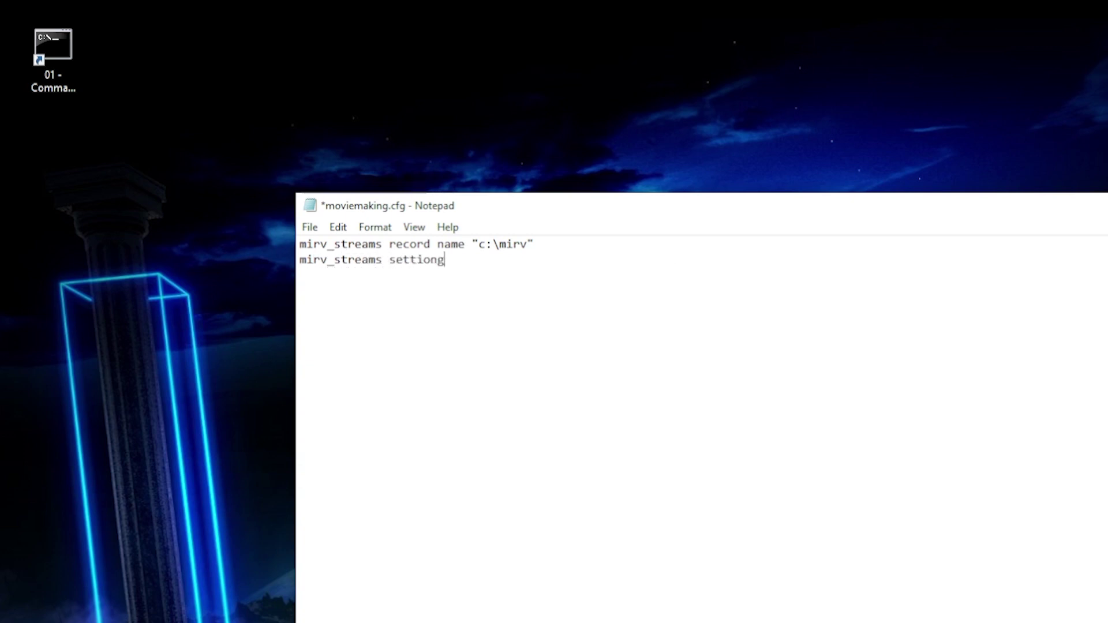
key("BackSpace")
key("BackSpace")
key("BackSpace")
type("onngs a")
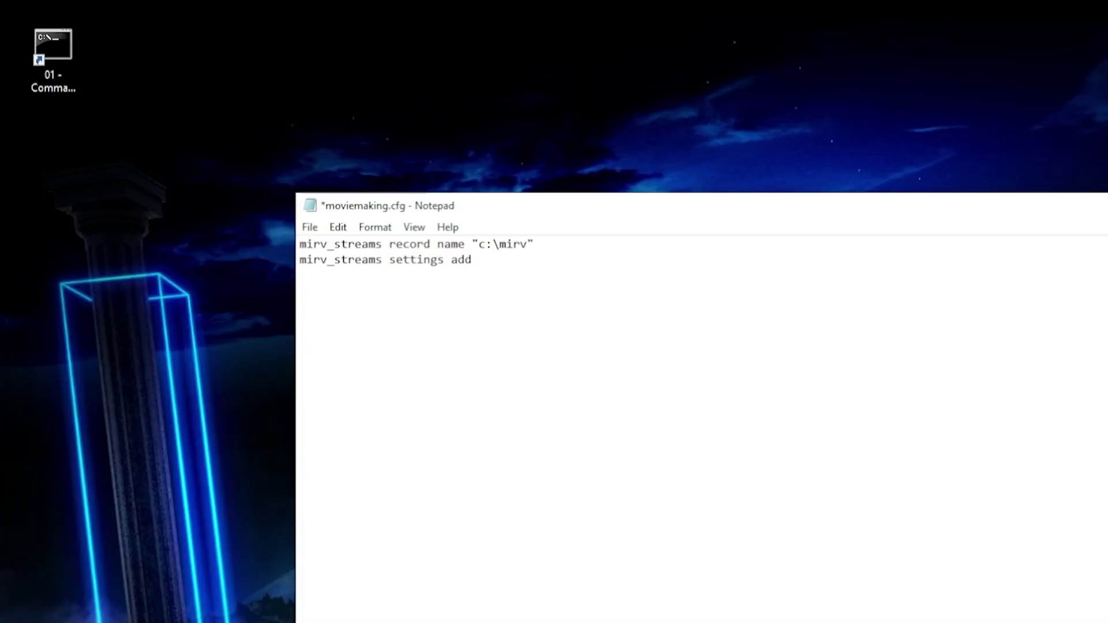
type("ffmpeg name")
key("BackSpace")
key("BackSpace")
key("BackSpace")
type("mm")
type("\"-vcod")
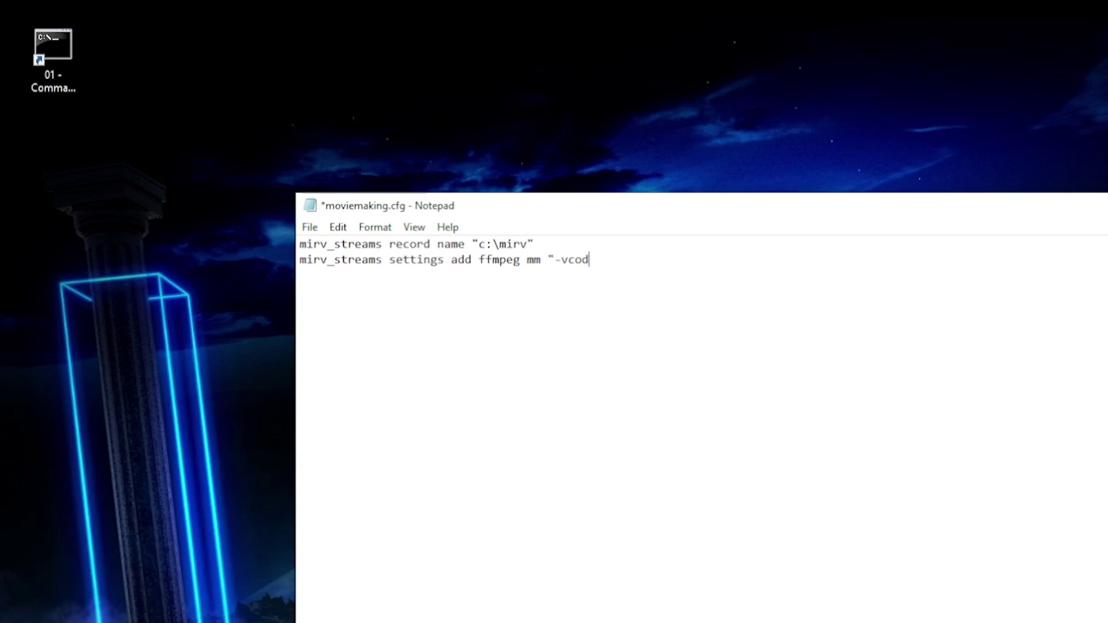
type("ec huffyuv -acodec ")
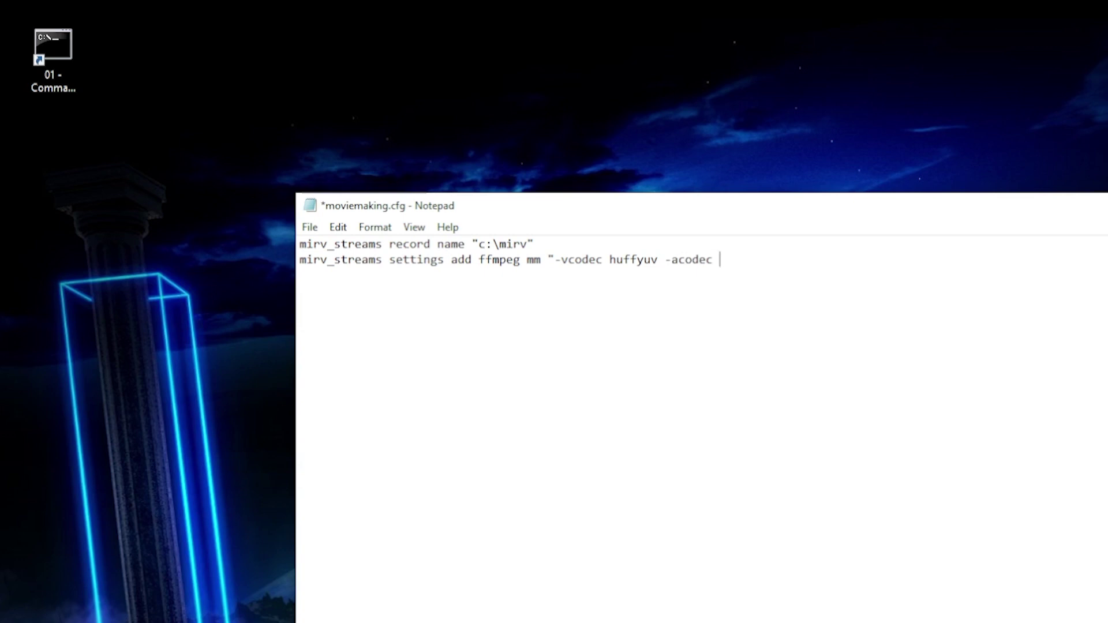
type("none")
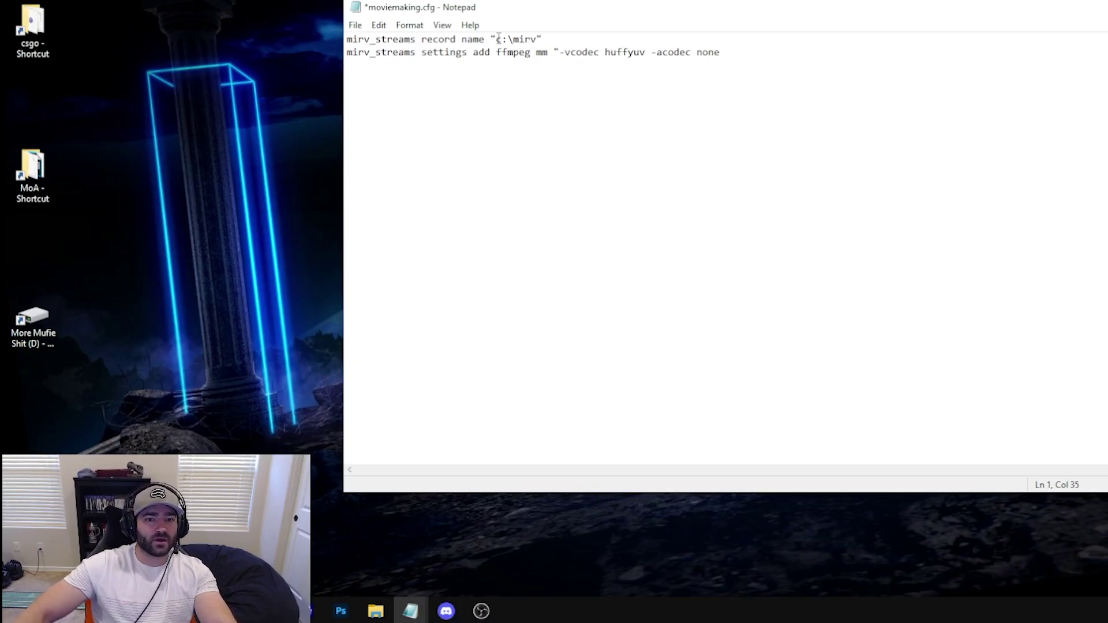
Append {QUOTE}{AFX_STREAM_PATH}\video to the end of the mm profile line
left_click_drag(495, 39, 538, 39)
left_click(713, 290)
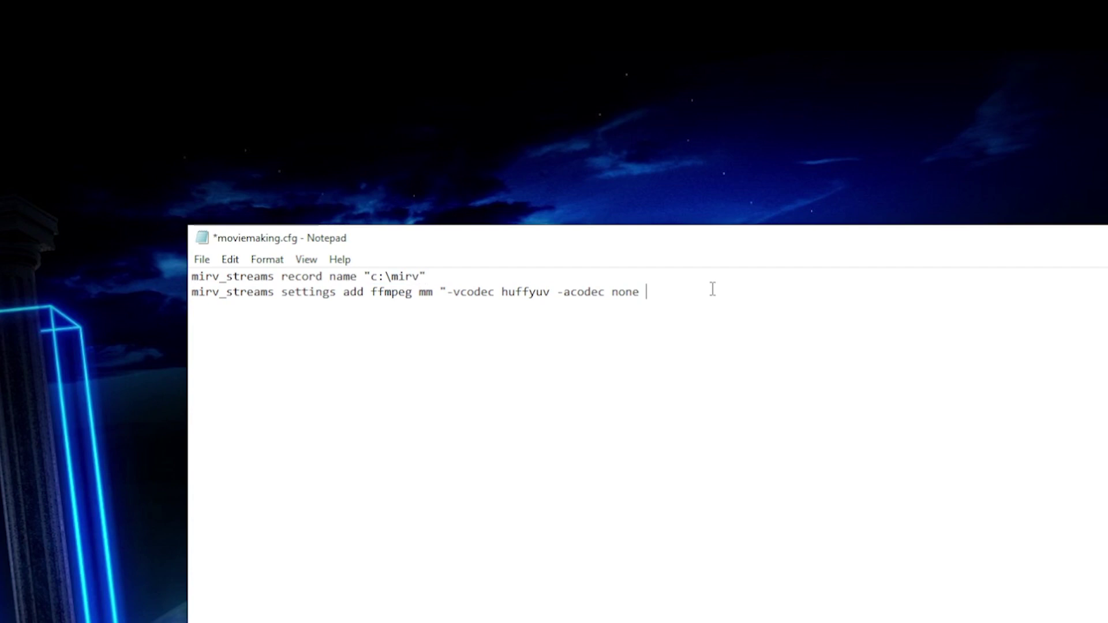
type("{QUOTE")
type("}{AFX_S")
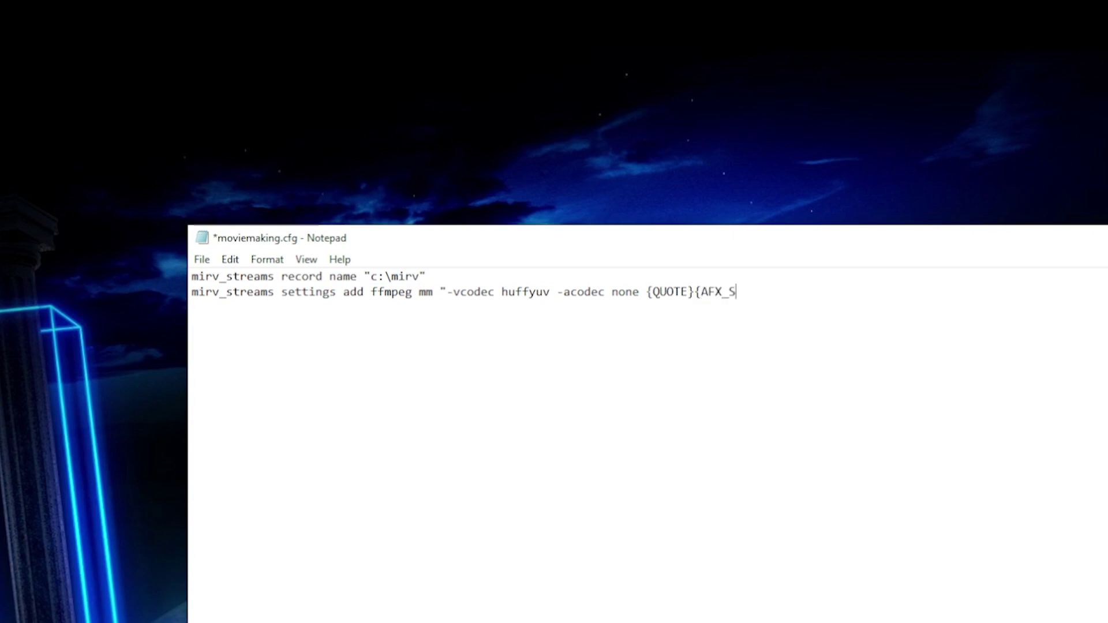
type("TREAM_PATH}\\vi")
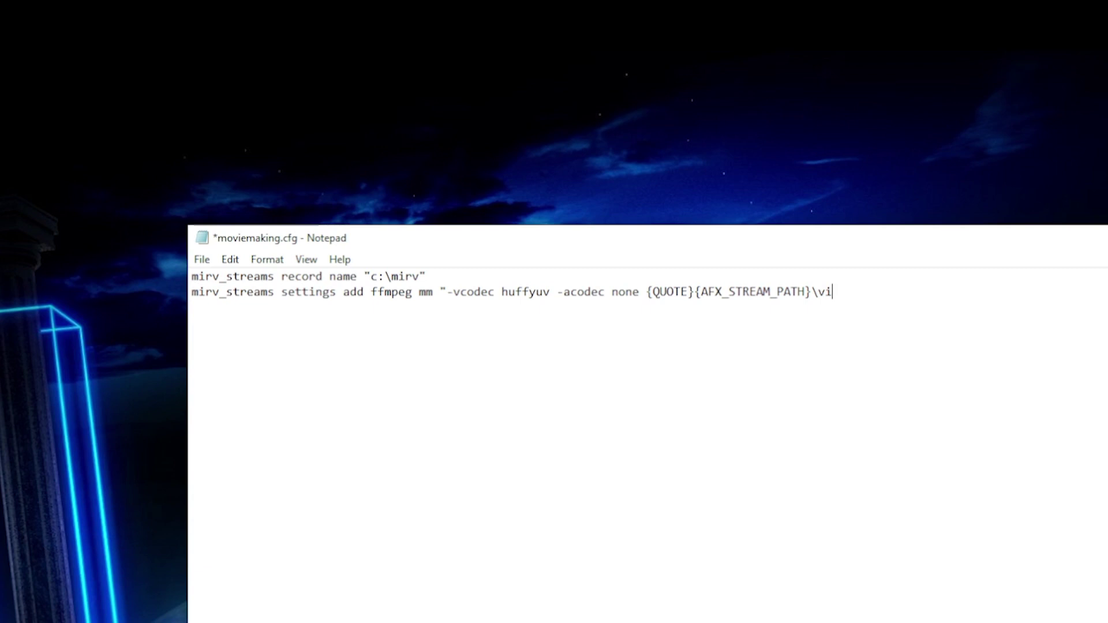
type("deo")
key("BackSpace")
key("BackSpace")
key("BackSpace")
key("BackSpace")
key("BackSpace")
key("BackSpace")
key("BackSpace")
type("nam")
key("BackSpace")
key("BackSpace")
type("recordin")
key("BackSpace")
key("BackSpace")
key("BackSpace")
key("BackSpace")
key("BackSpace")
key("BackSpace")
key("BackSpace")
key("BackSpace")
key("BackSpace")
type("video.avi{QUOTE")
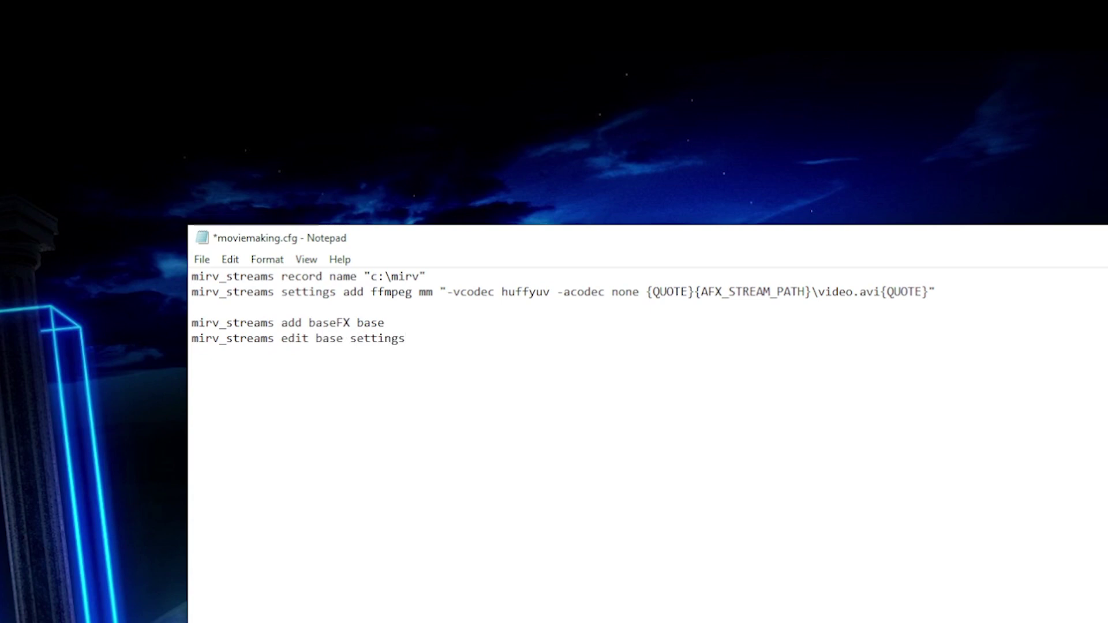
Select the mm profile name in the moviemaking.cfg text in Notepad
double_click(427, 294)
left_click(424, 354)
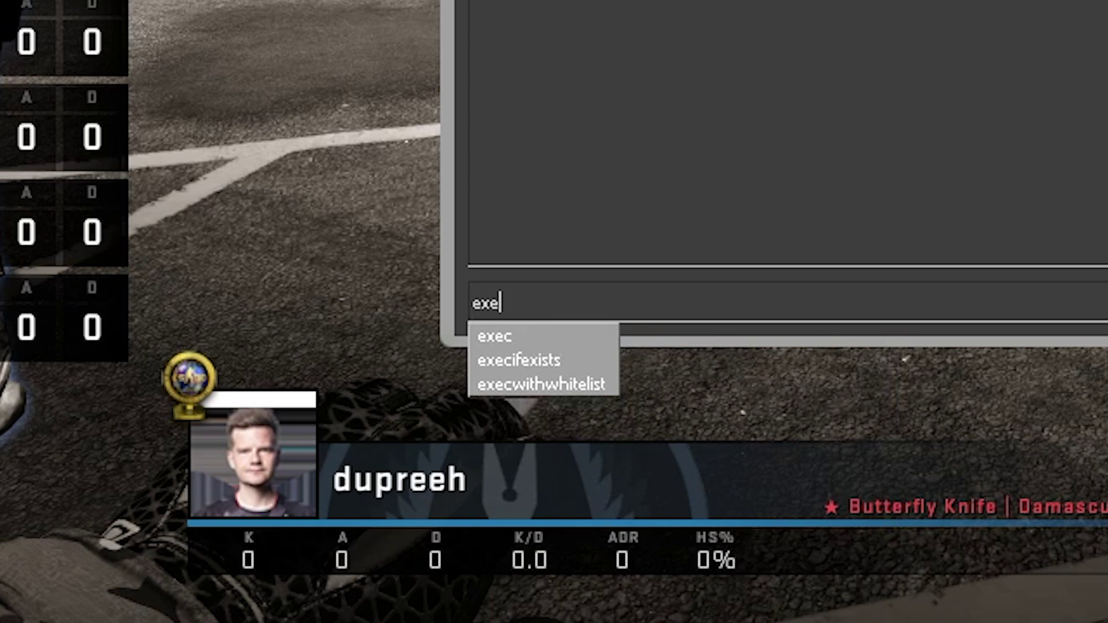
Run exec moviemaking in the CS:GO console to load the config
type("cx")
key("BackSpace")
type("moviemaking")
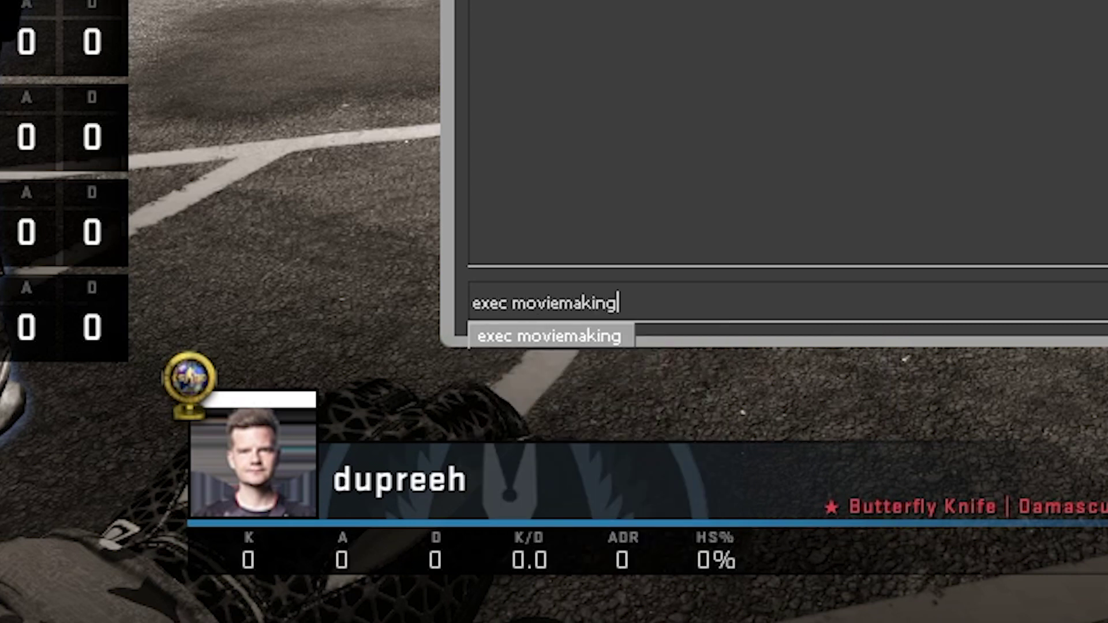
key("Return")
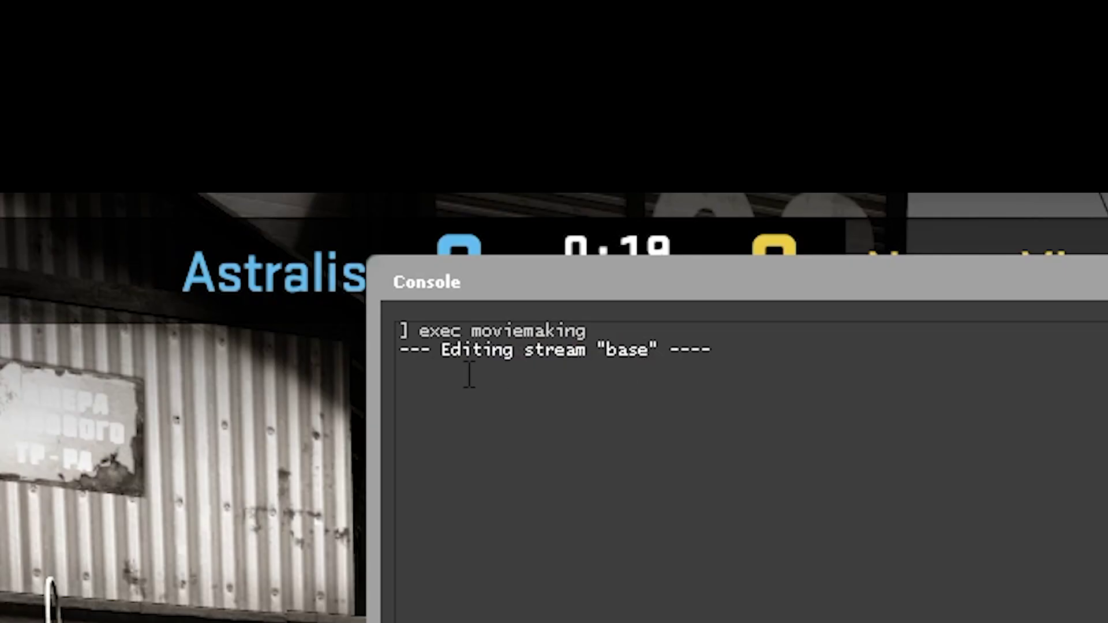
Run mirv_streams print and mirv_streams edit base settings to confirm the settings value is mm
left_click_drag(443, 354, 599, 341)
left_click(890, 414)
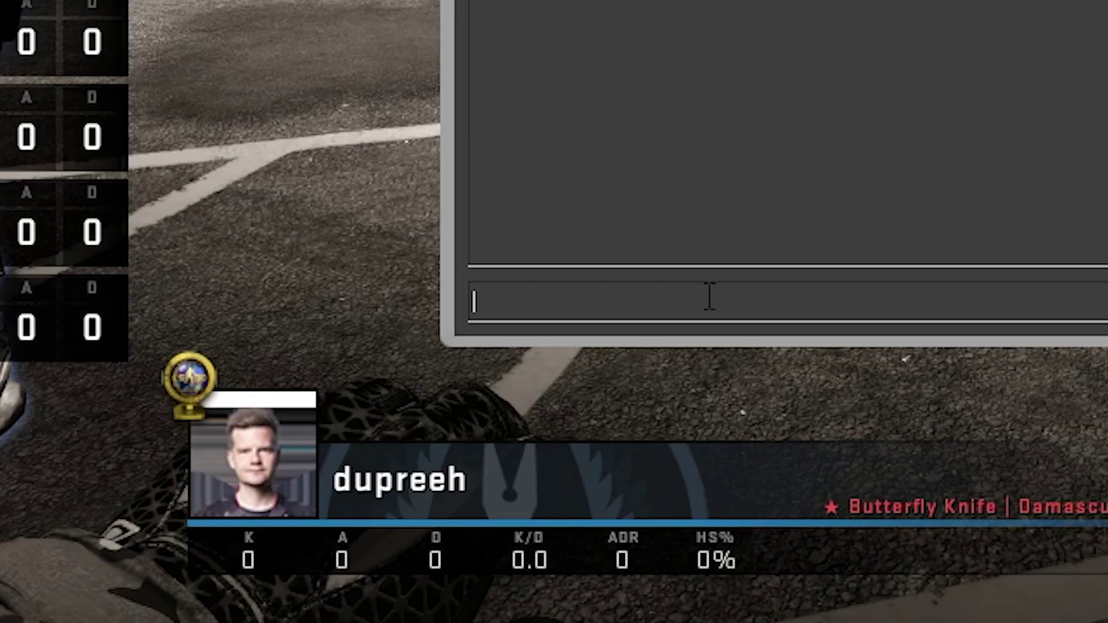
type("mirv_streams p")
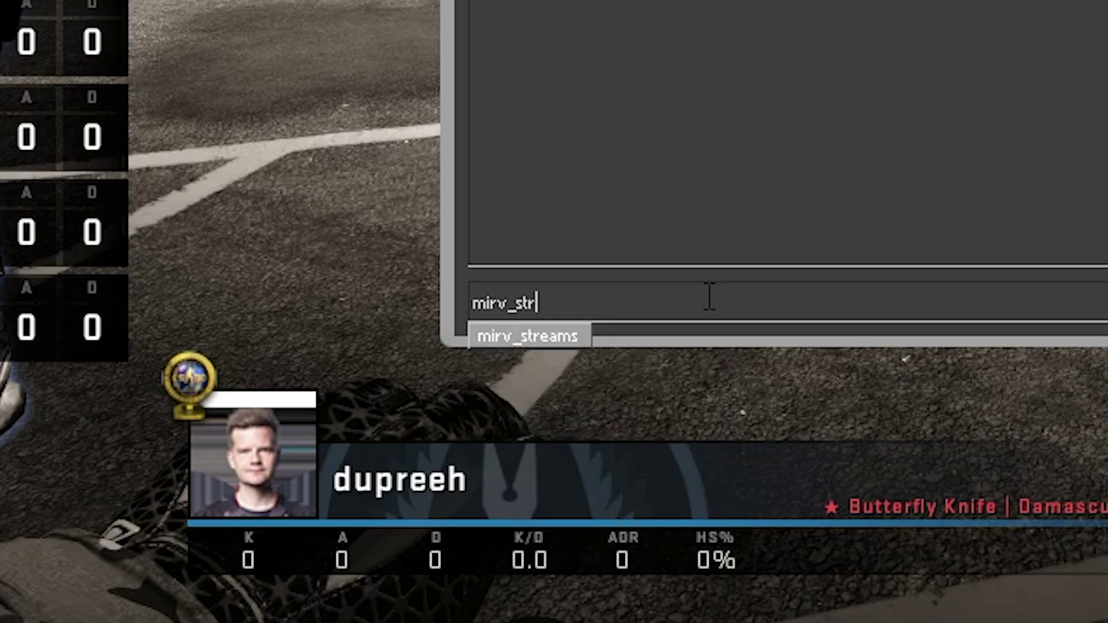
type("ri")
type("nt")
key("Return")
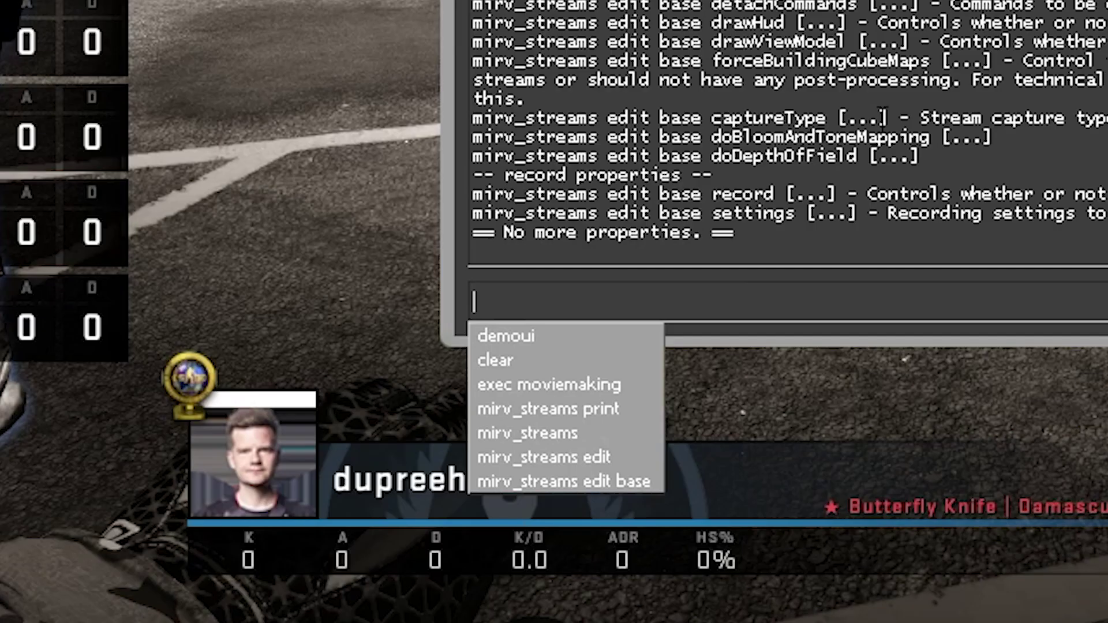
type("mirv_")
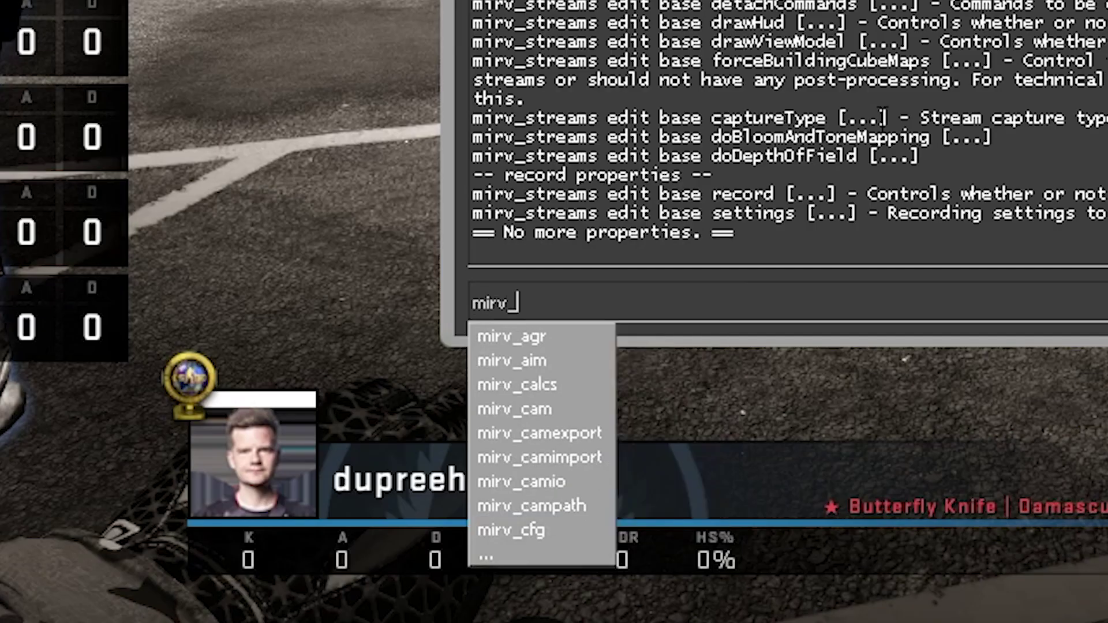
type("streams edit b")
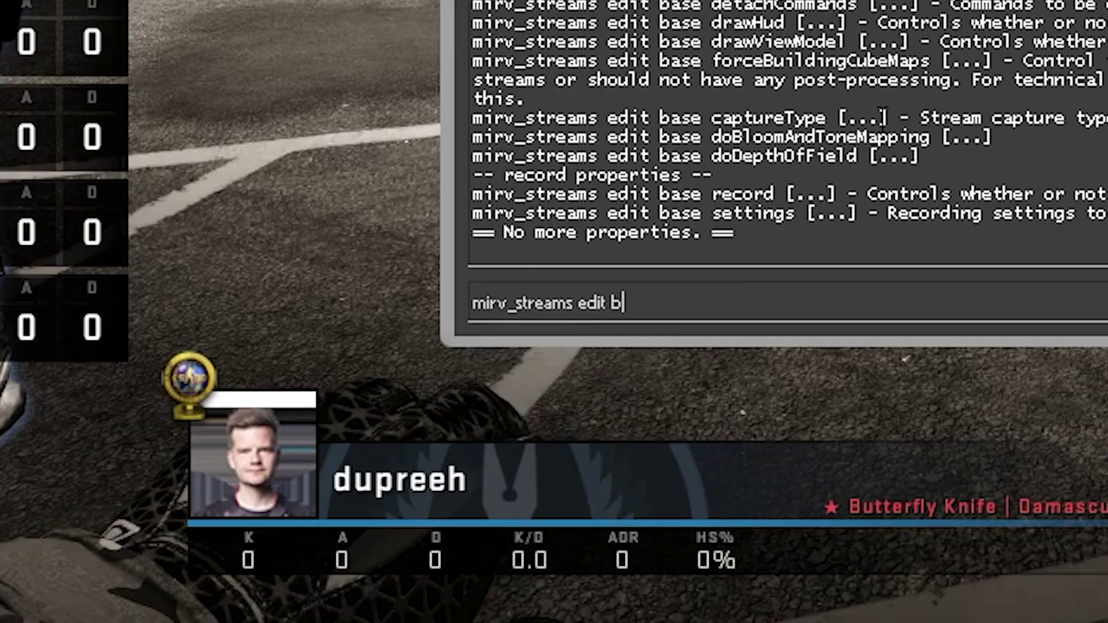
type("ase settings")
key("Return")
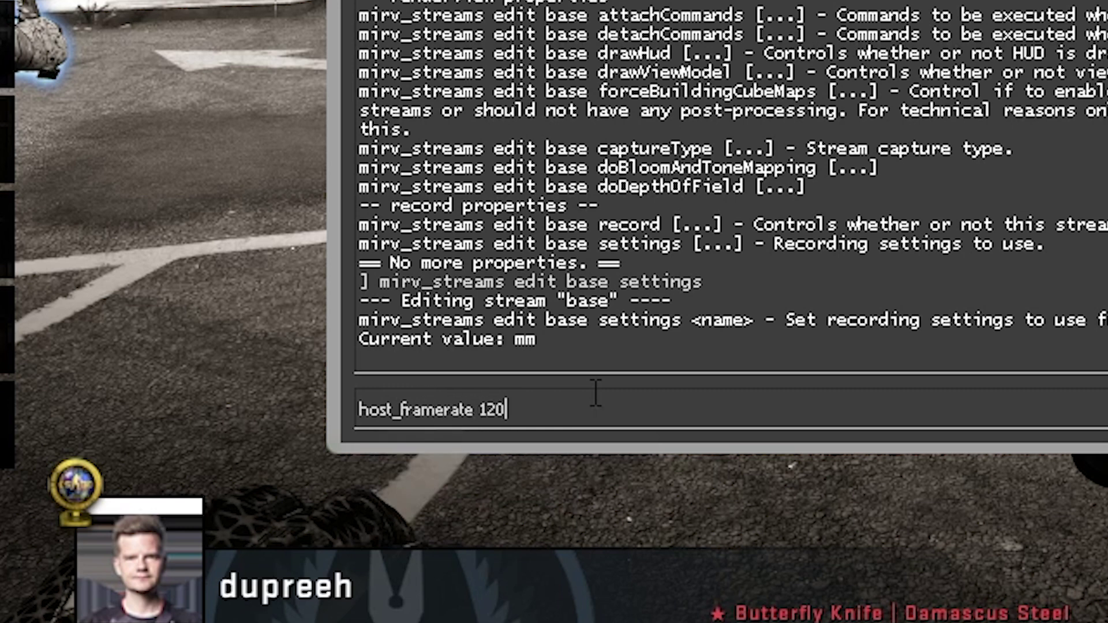
Set host_framerate 120, start mirv_streams recording, and let the demo play
key("Return")
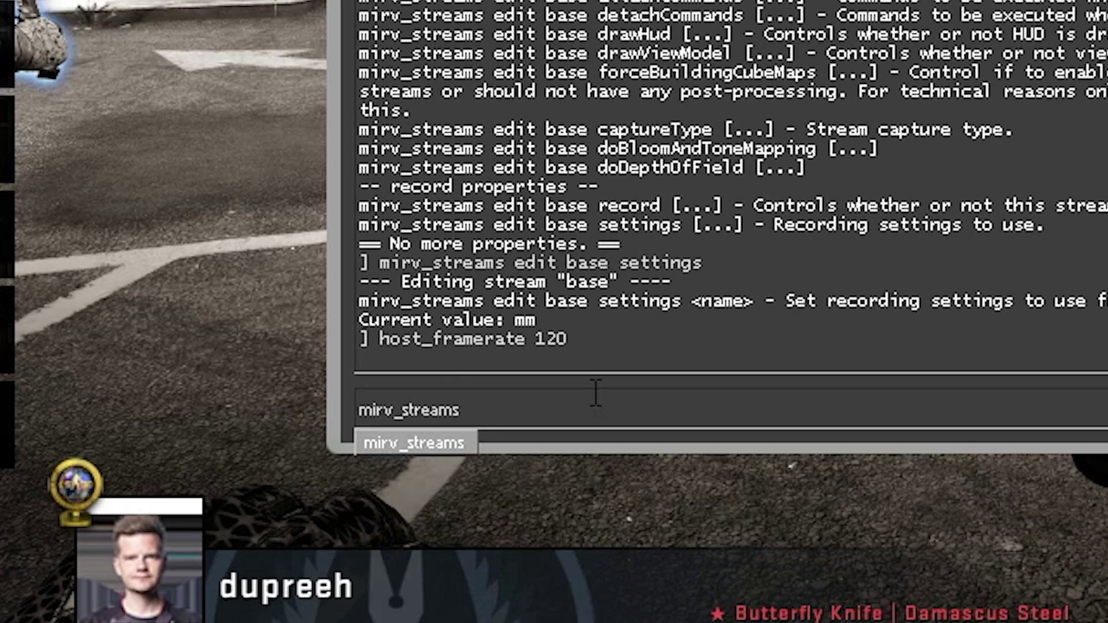
type("record s")
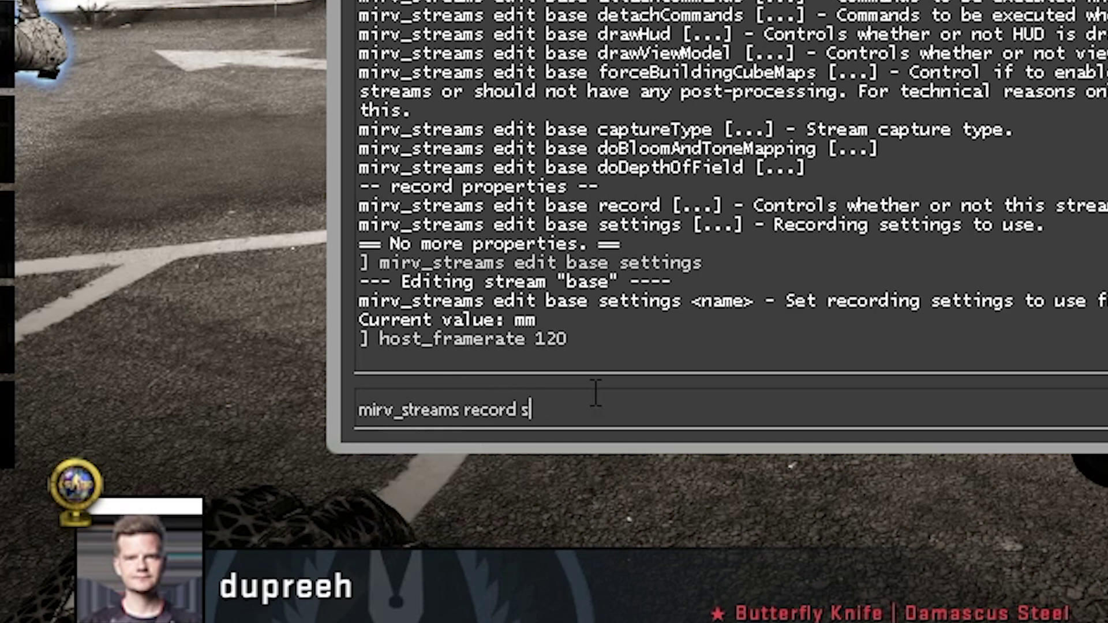
type("tart")
key("Return")
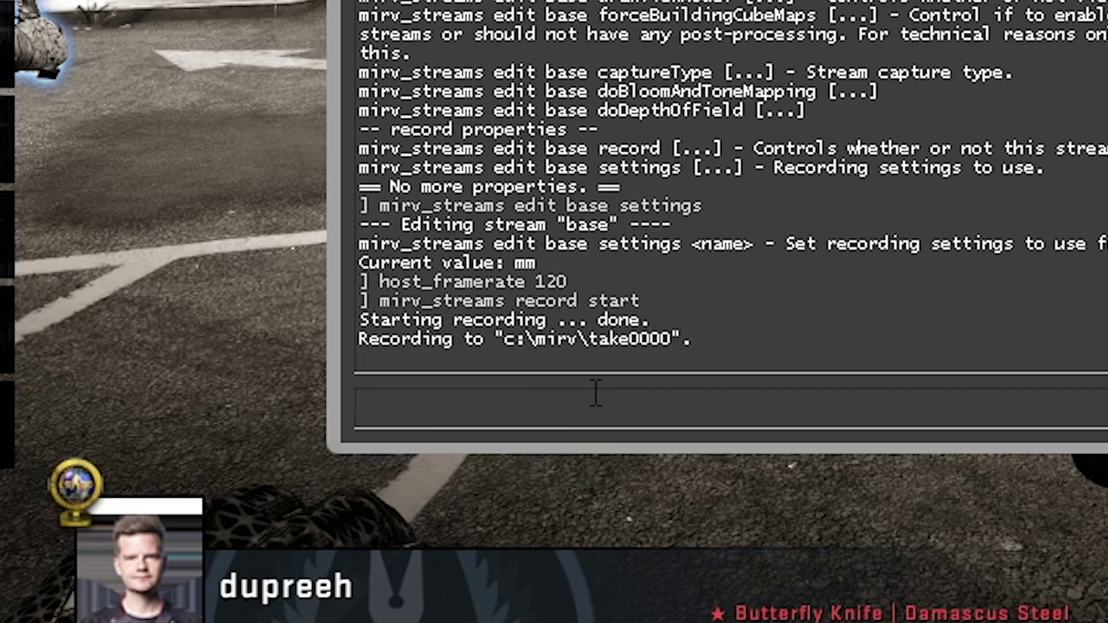
key("grave")
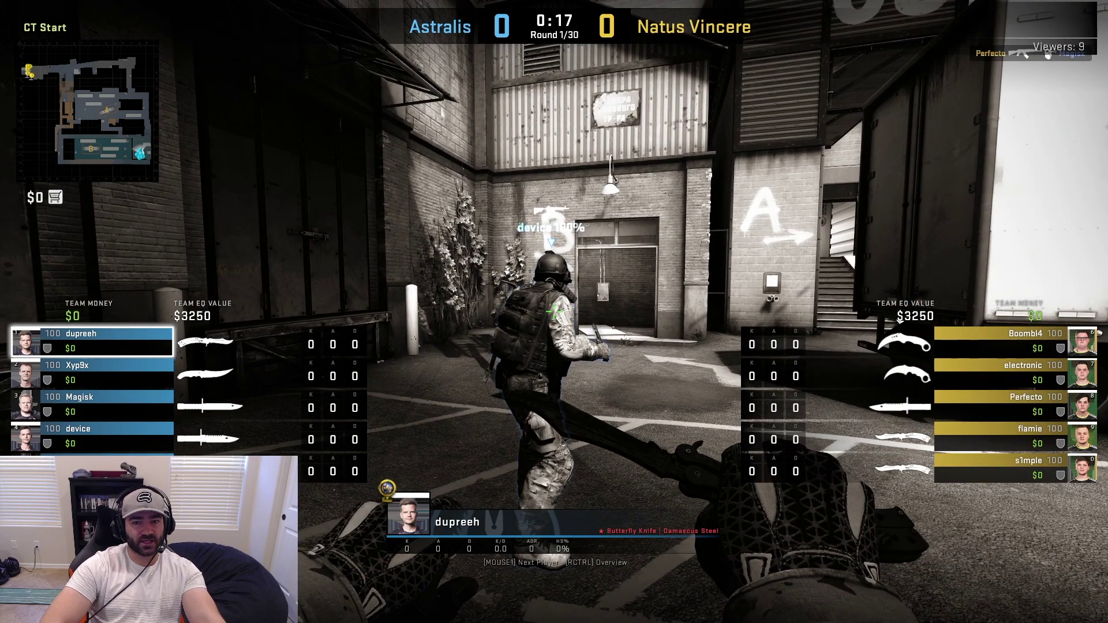
Stop the take with mirv_streams record end and return to the game
key("grave")
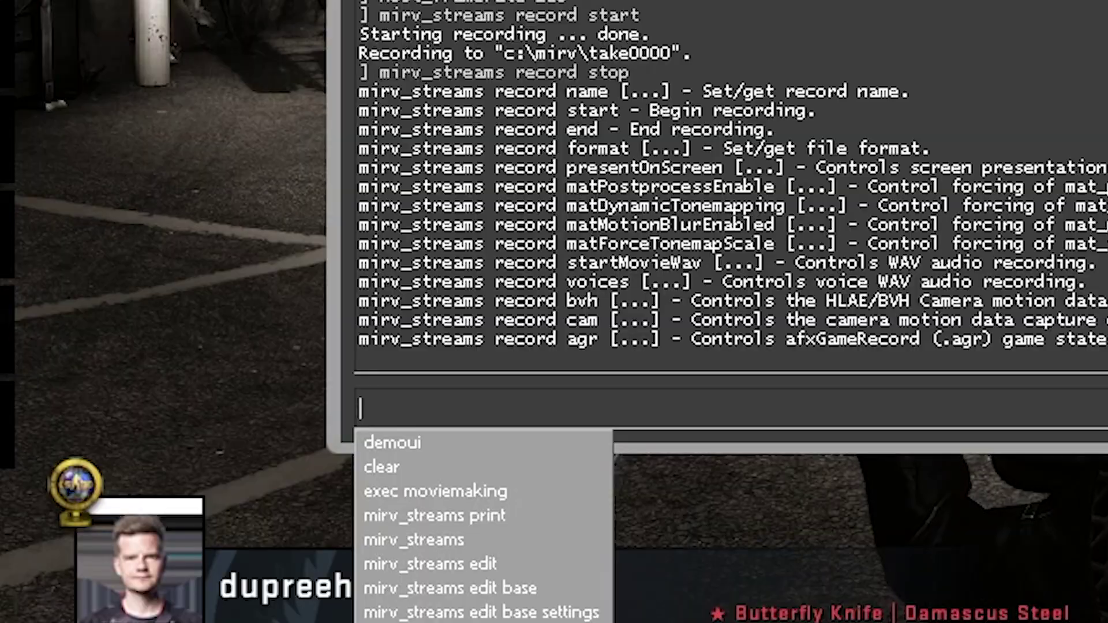
type("mi")
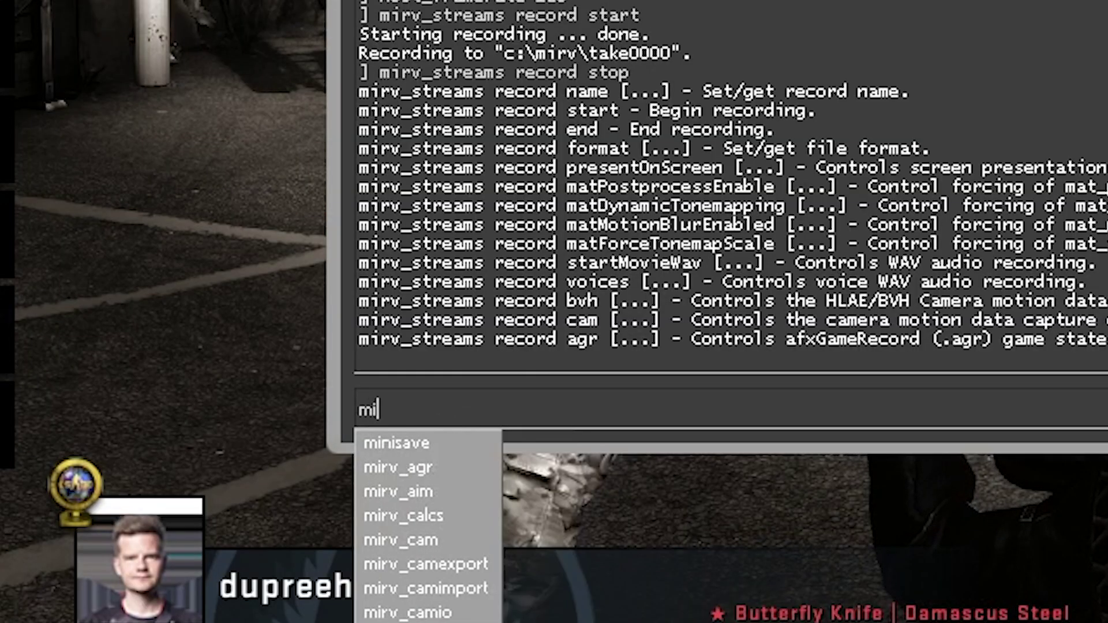
type("rv_streams record end")
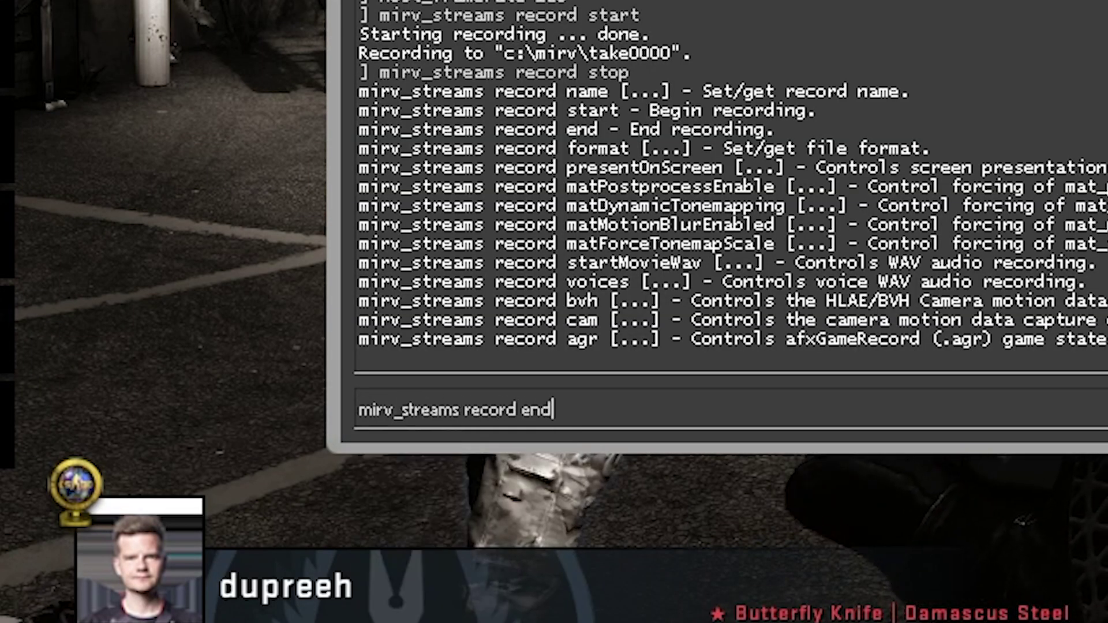
key("Return")
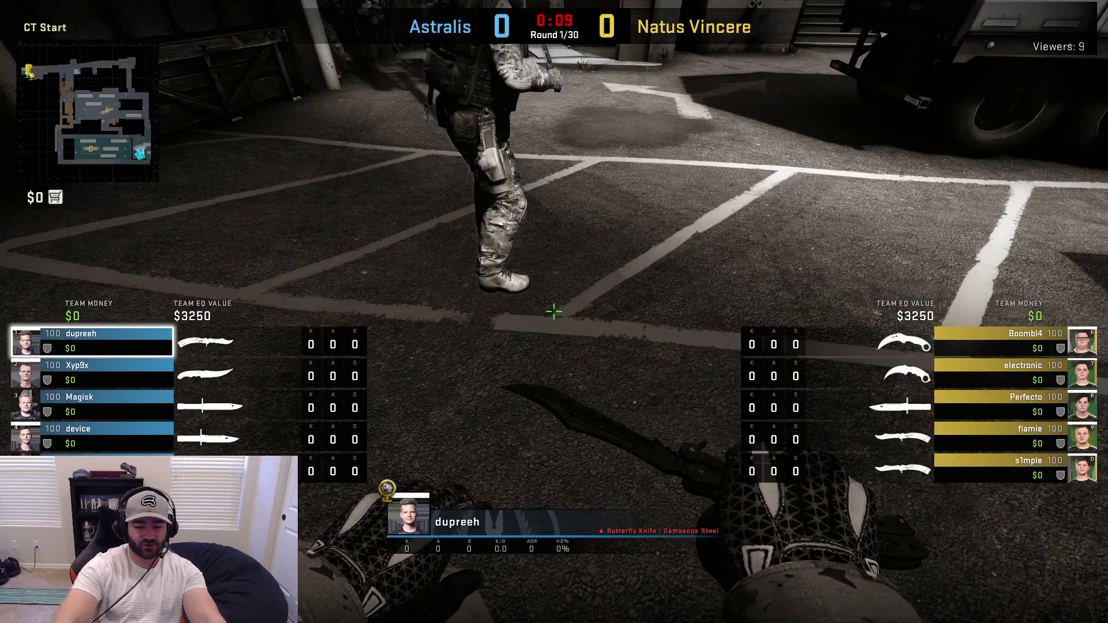
key("grave")
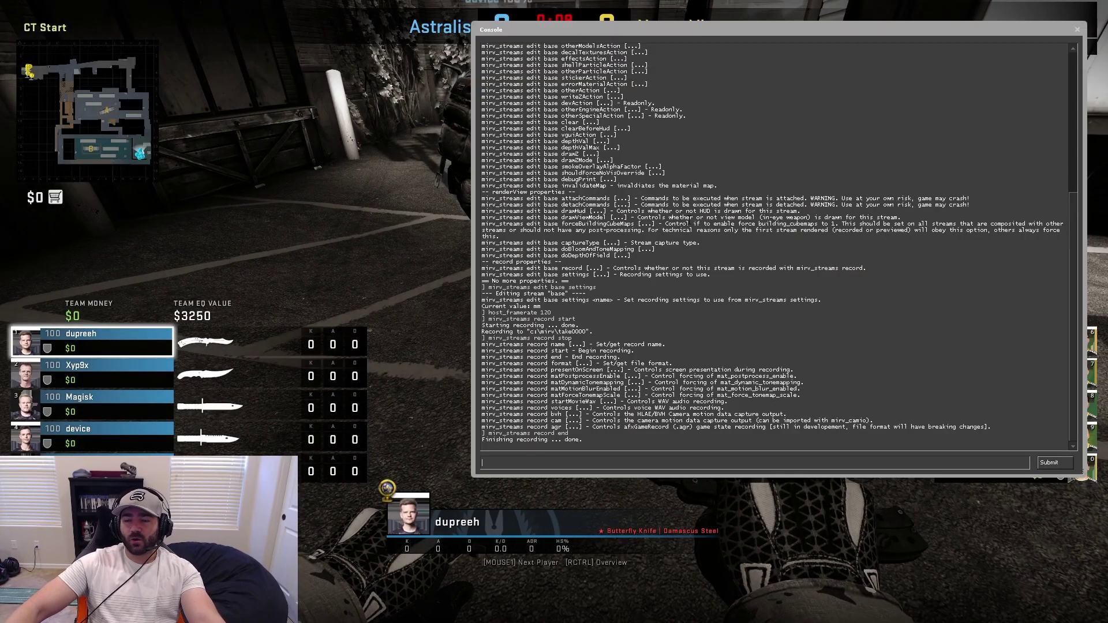
key("grave")
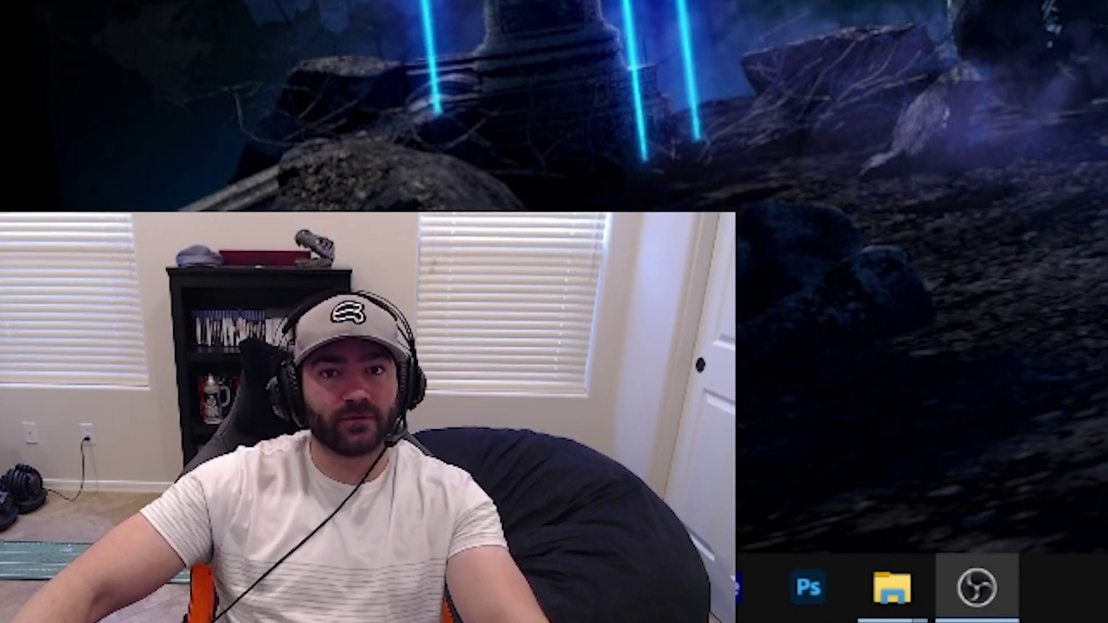
Browse to C:\mirv\take0000\base and play the recorded video.avi
key("super")
key("super+e")
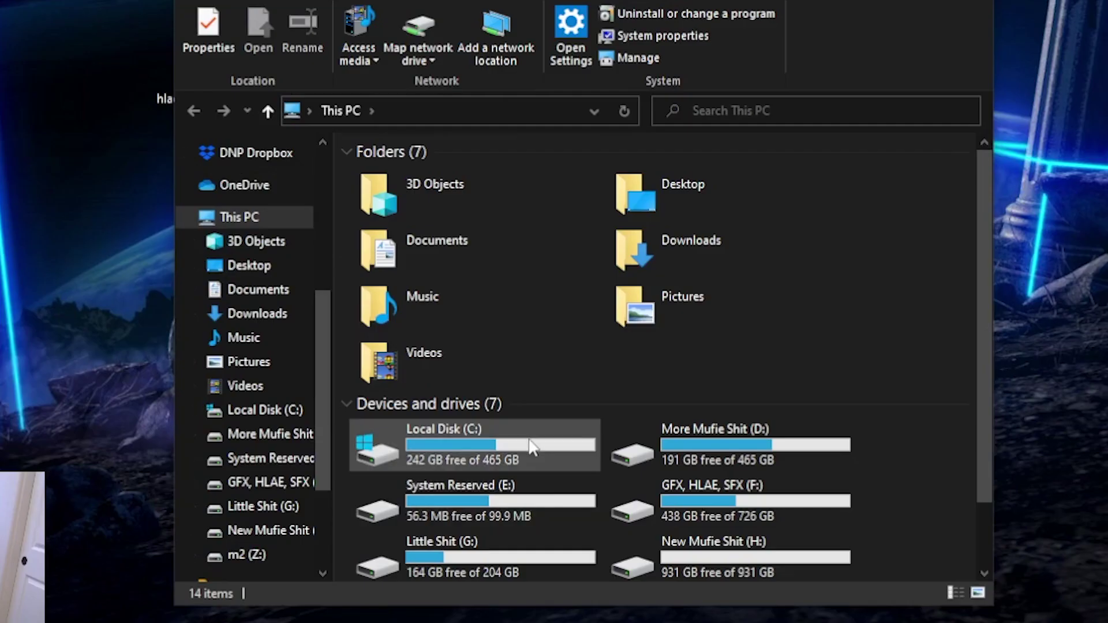
double_click(528, 438)
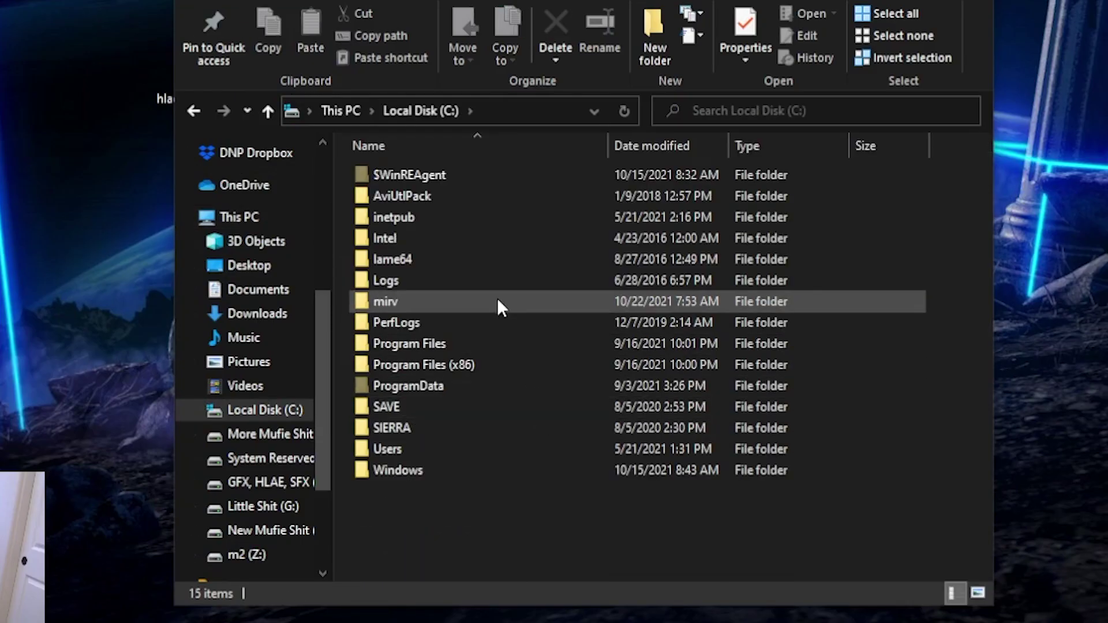
double_click(479, 299)
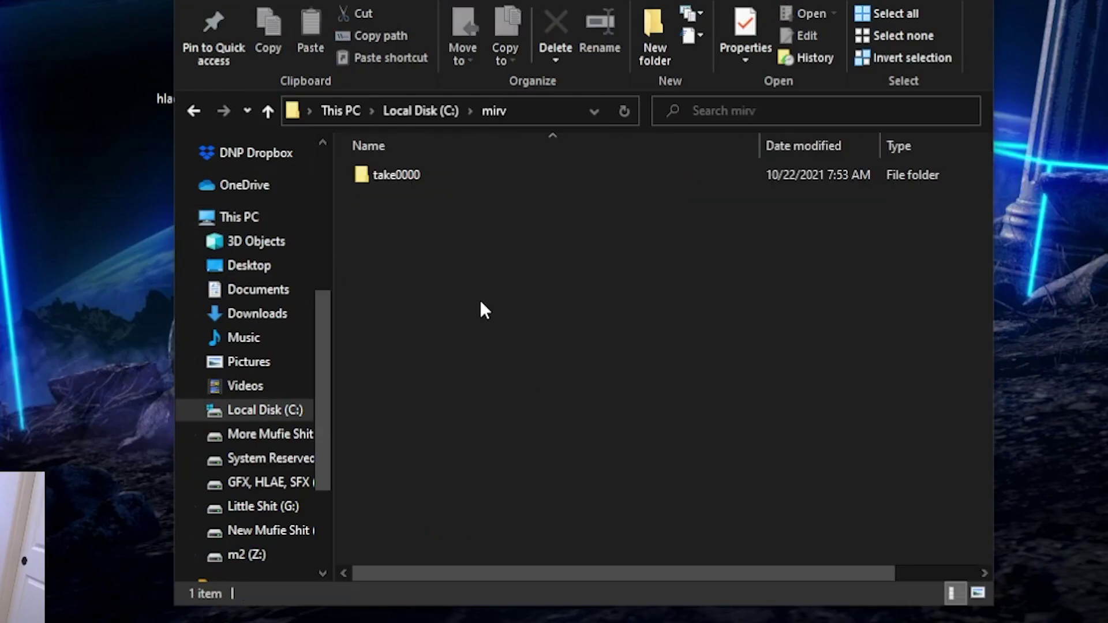
double_click(418, 174)
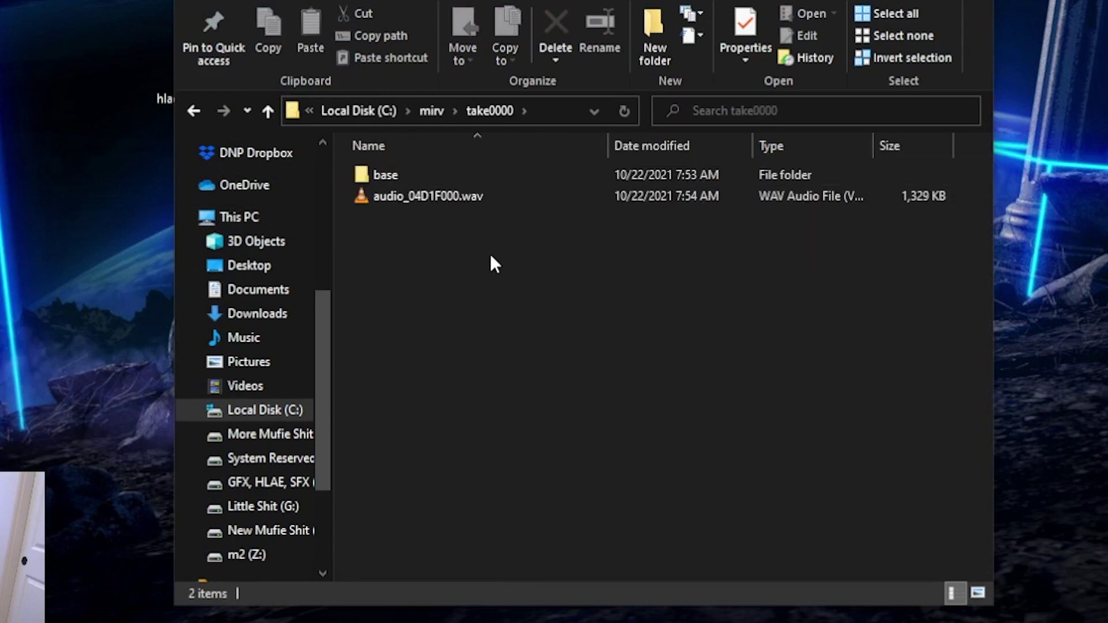
double_click(449, 202)
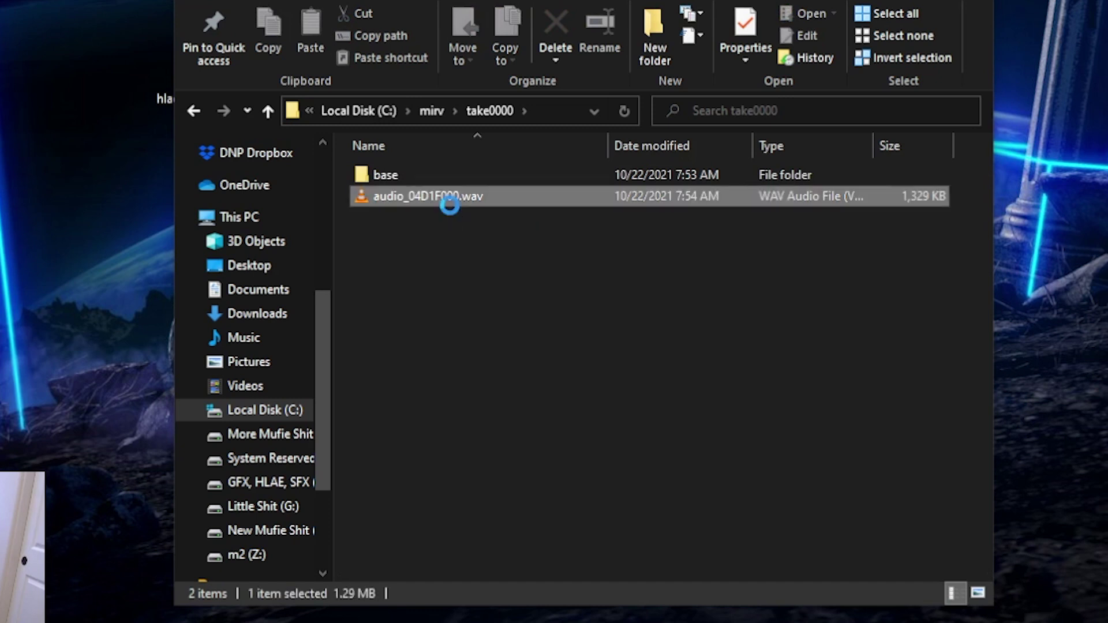
double_click(433, 172)
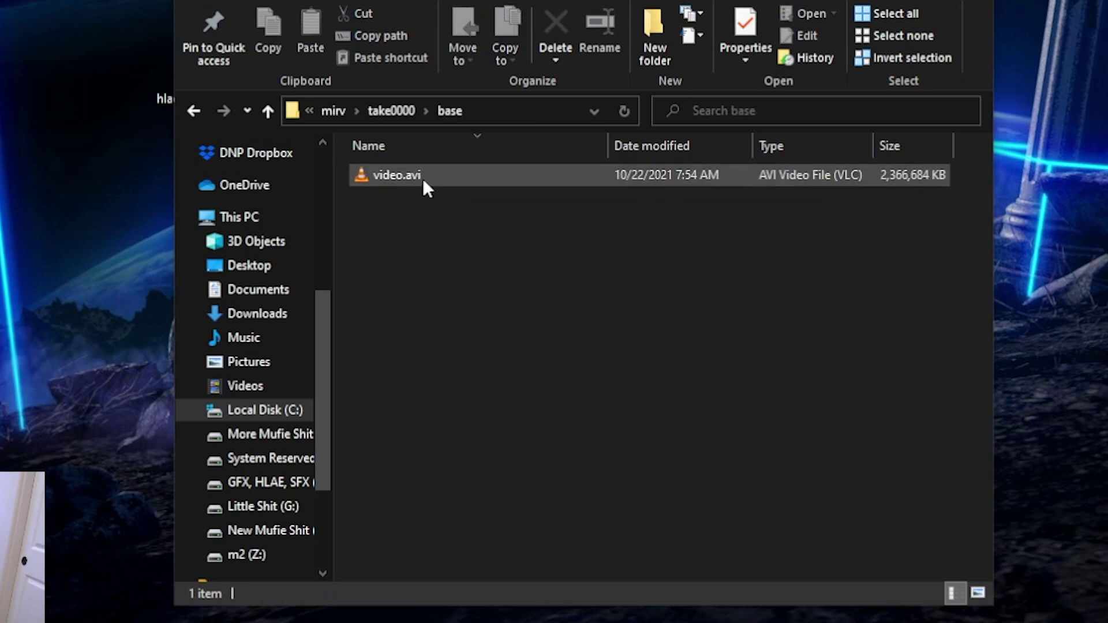
double_click(422, 178)
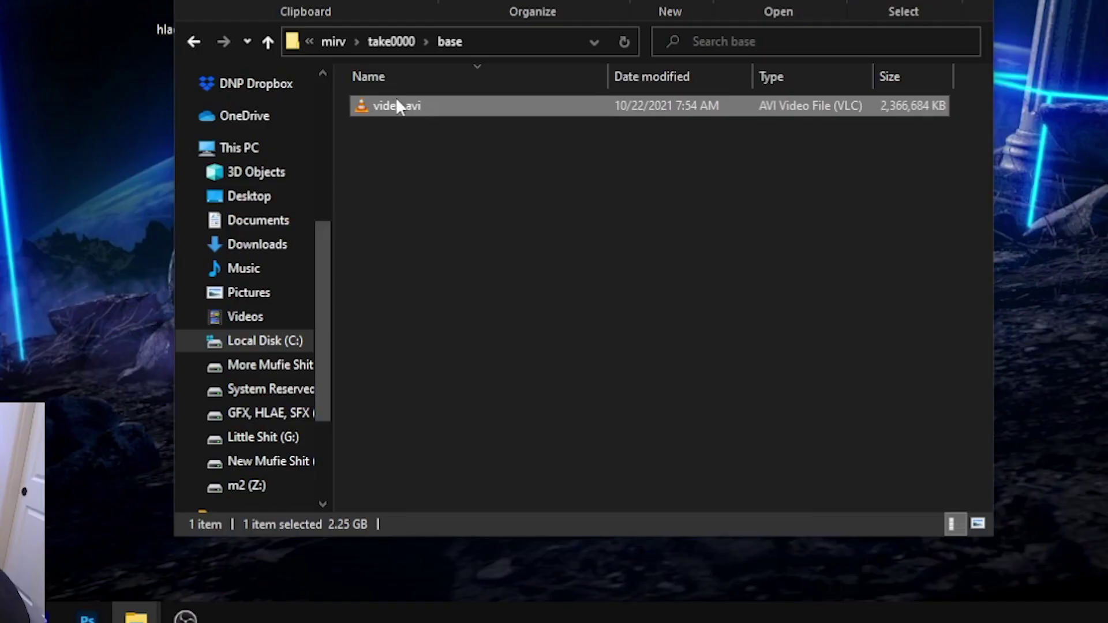
Check video.avi's Properties details for 1920x1080 resolution at 120 fps
right_click(396, 97)
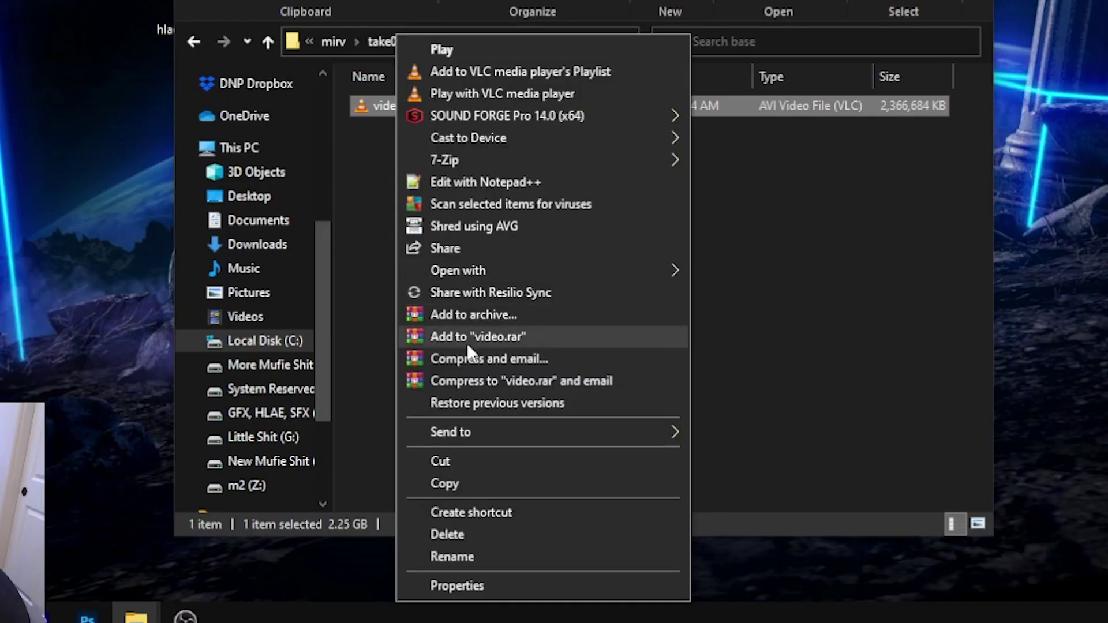
left_click(458, 587)
left_click(532, 130)
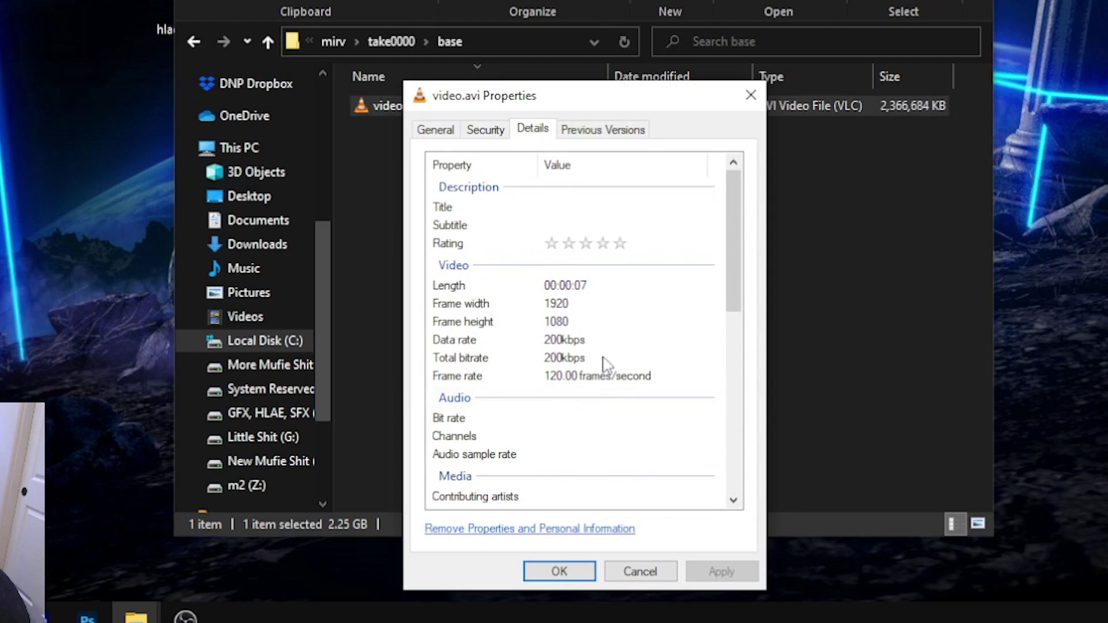
left_click(751, 94)
left_click(662, 311)
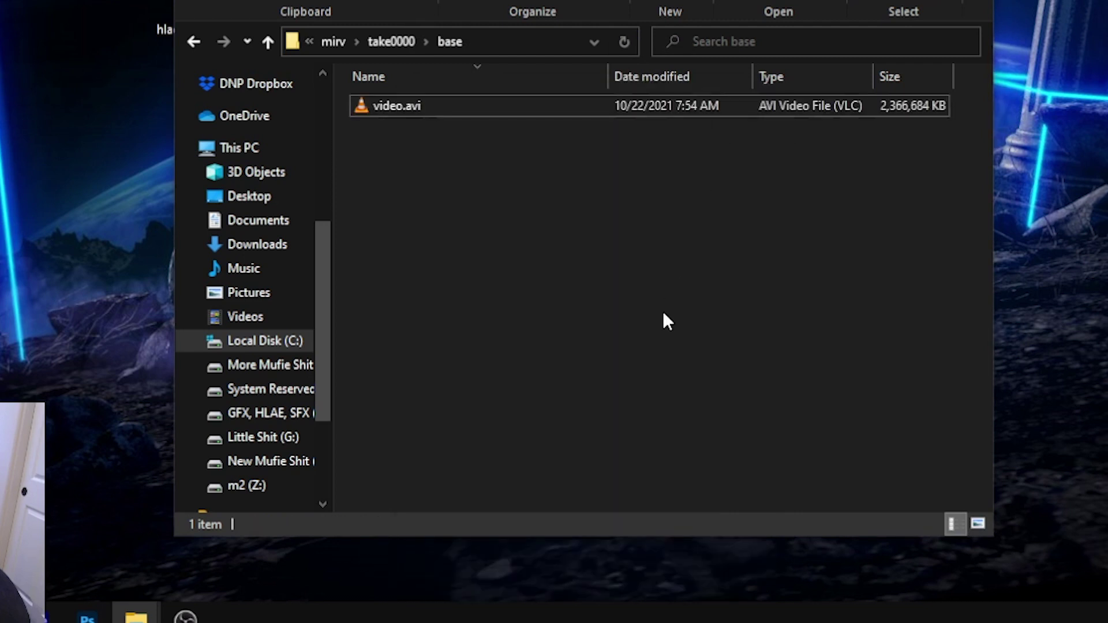